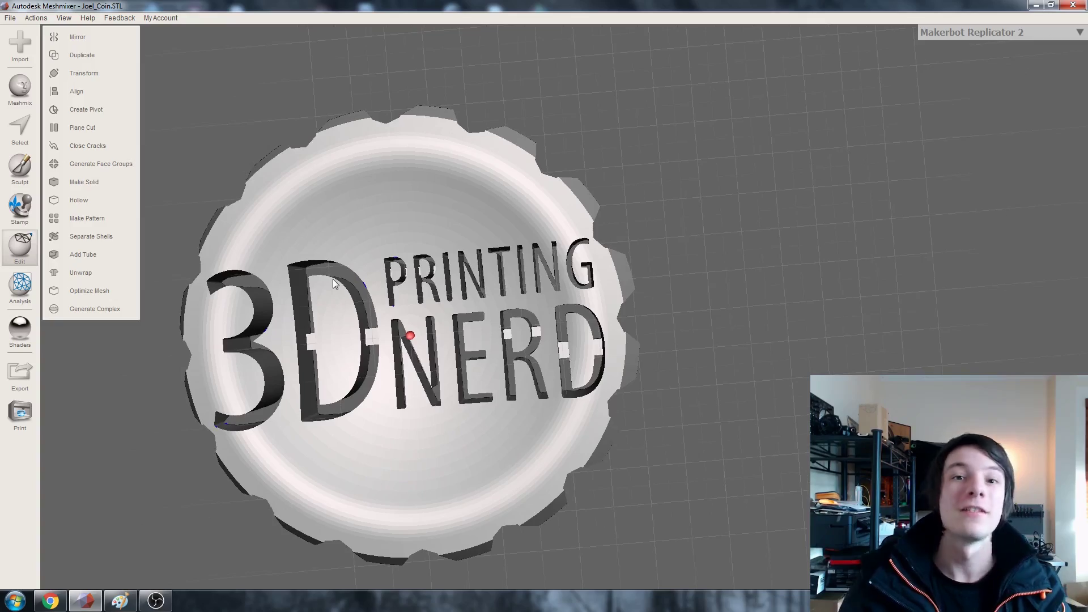
- Examine the coin's front, back and cut-out lettering from several angles
{"action": "right_click_drag", "start_coordinate": [310, 279], "coordinate": [411, 233]}
{"action": "right_click_drag", "start_coordinate": [465, 289], "coordinate": [409, 271]}
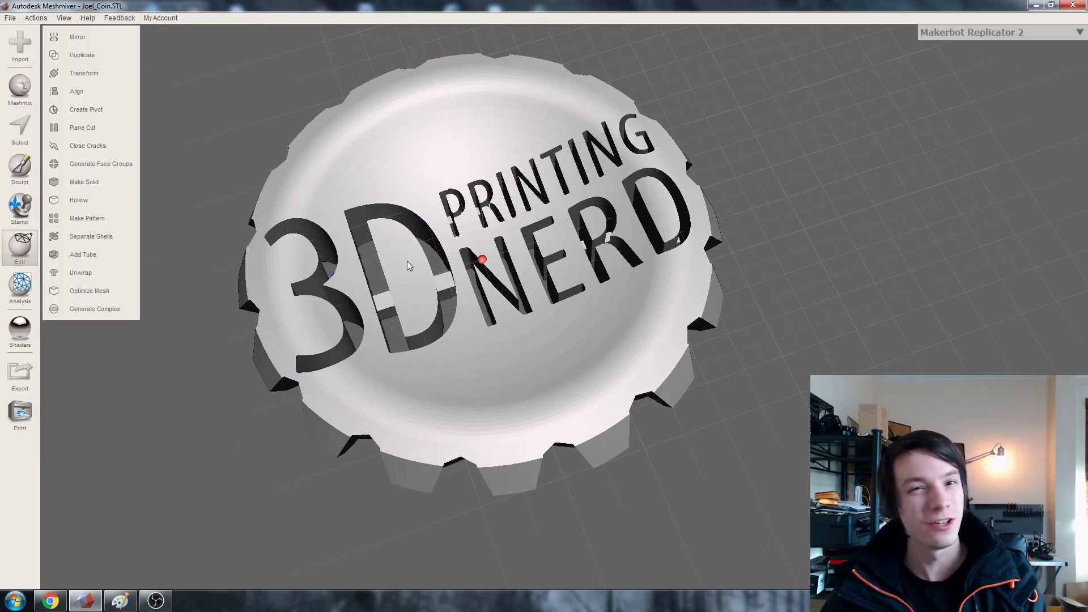
{"action": "right_click_drag", "start_coordinate": [347, 286], "coordinate": [351, 279]}
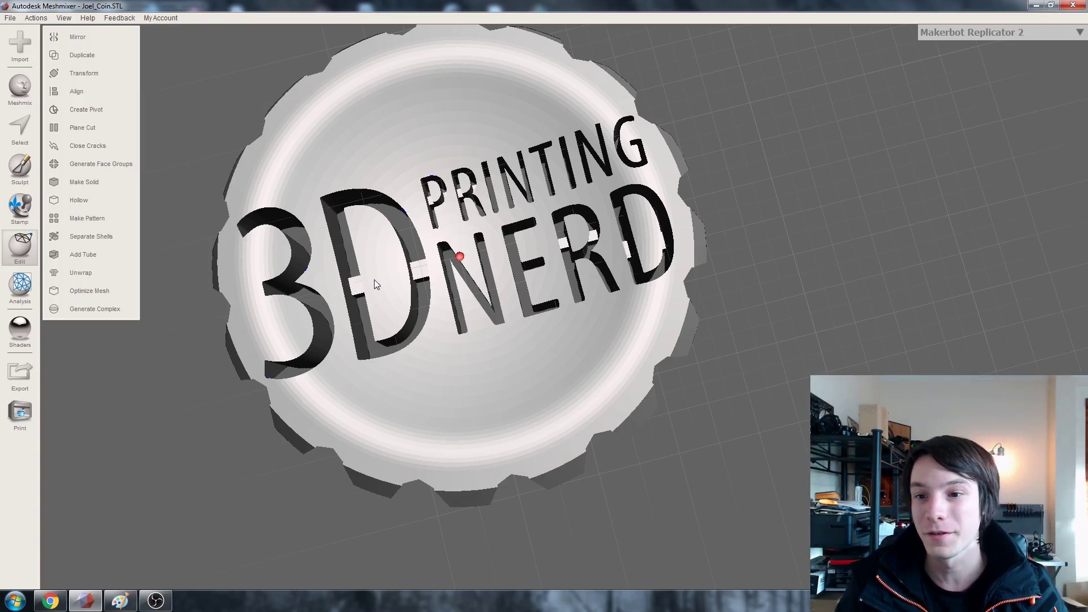
{"action": "right_click_drag", "start_coordinate": [453, 233], "coordinate": [433, 153]}
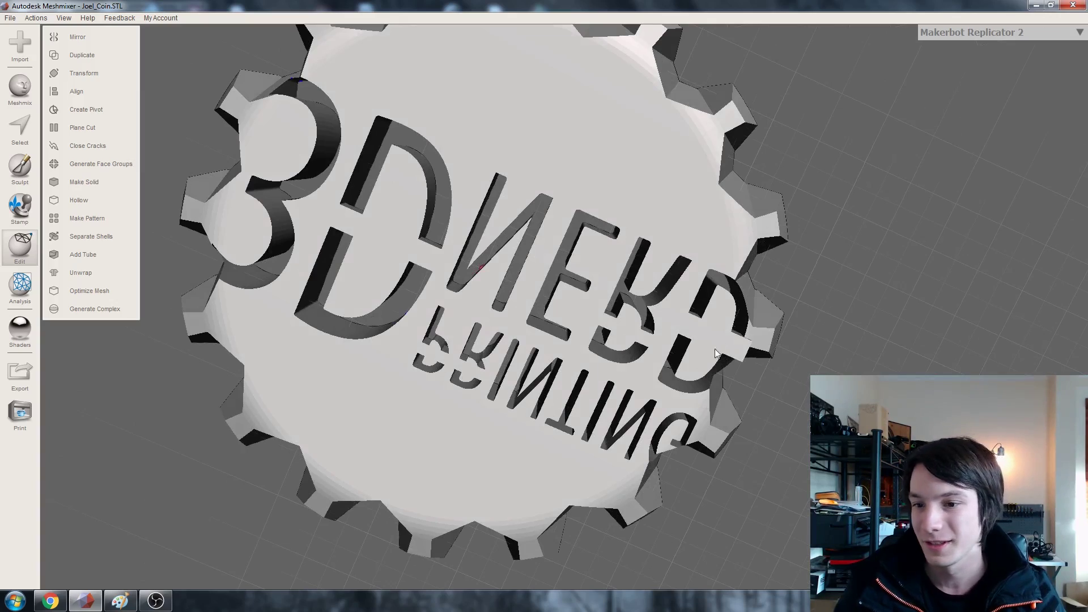
{"action": "right_click_drag", "start_coordinate": [716, 352], "coordinate": [484, 263]}
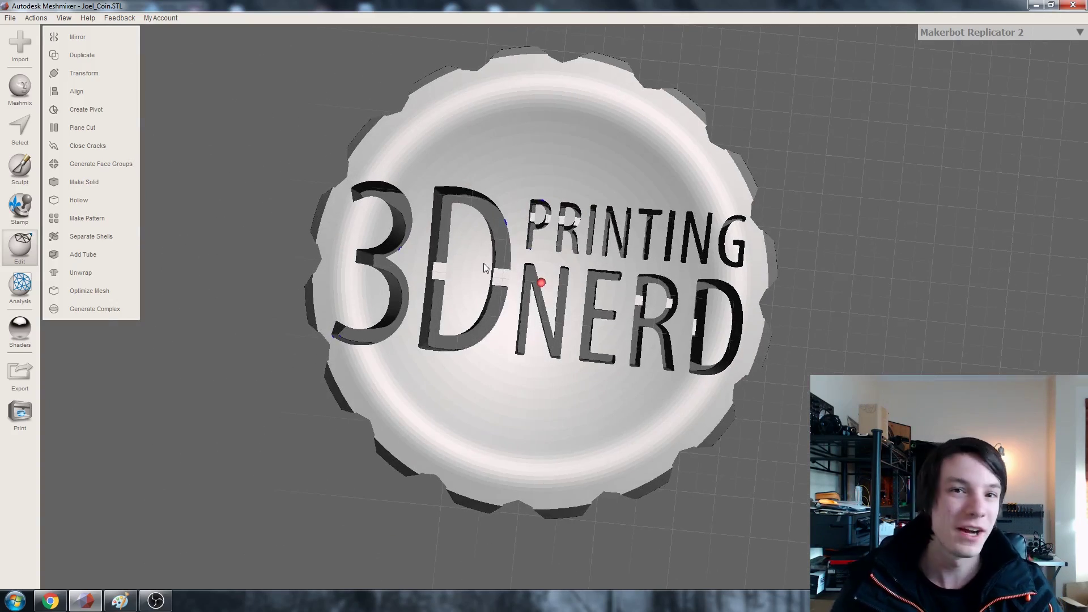
{"action": "middle_click_drag", "start_coordinate": [582, 216], "coordinate": [441, 307]}
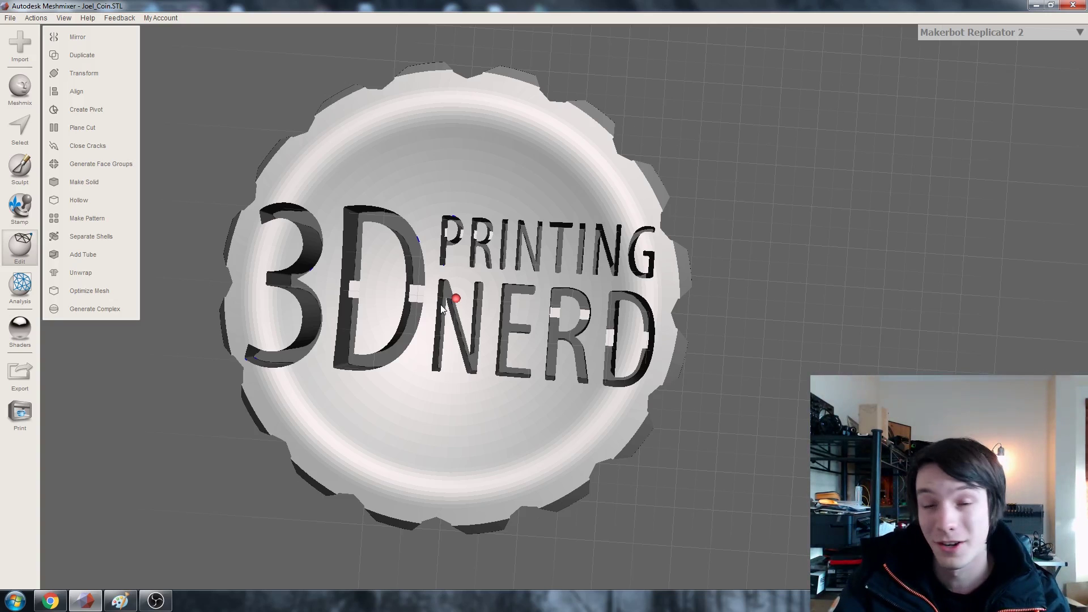
{"action": "right_click_drag", "start_coordinate": [445, 279], "coordinate": [447, 313]}
{"action": "right_click_drag", "start_coordinate": [358, 274], "coordinate": [489, 334]}
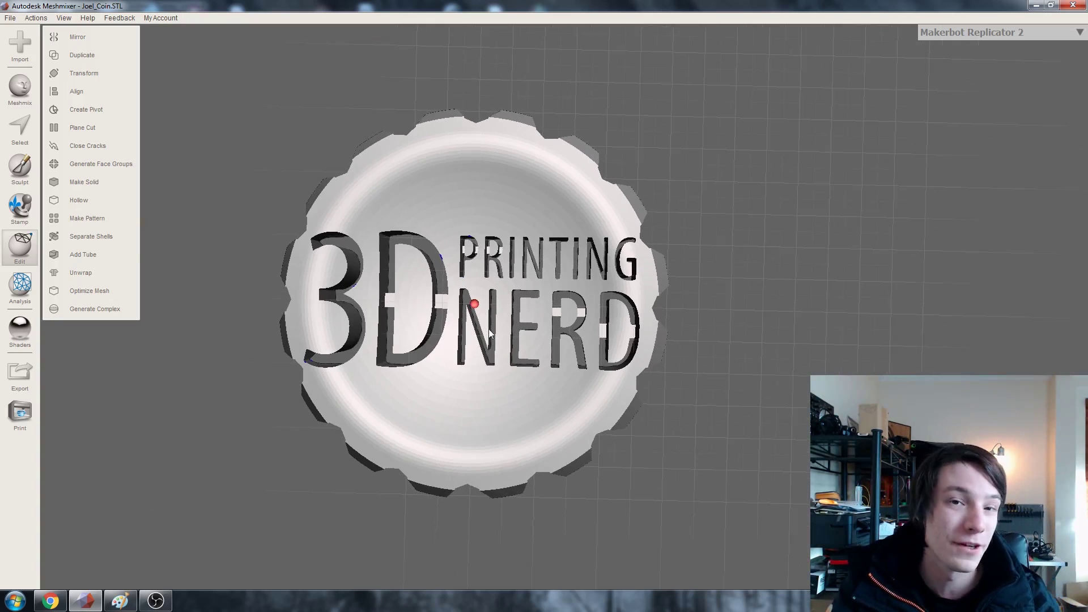
- Scale the coin uniformly in Units/Dimensions by setting its X dimension to 300 mm
{"action": "left_click", "coordinate": [19, 306]}
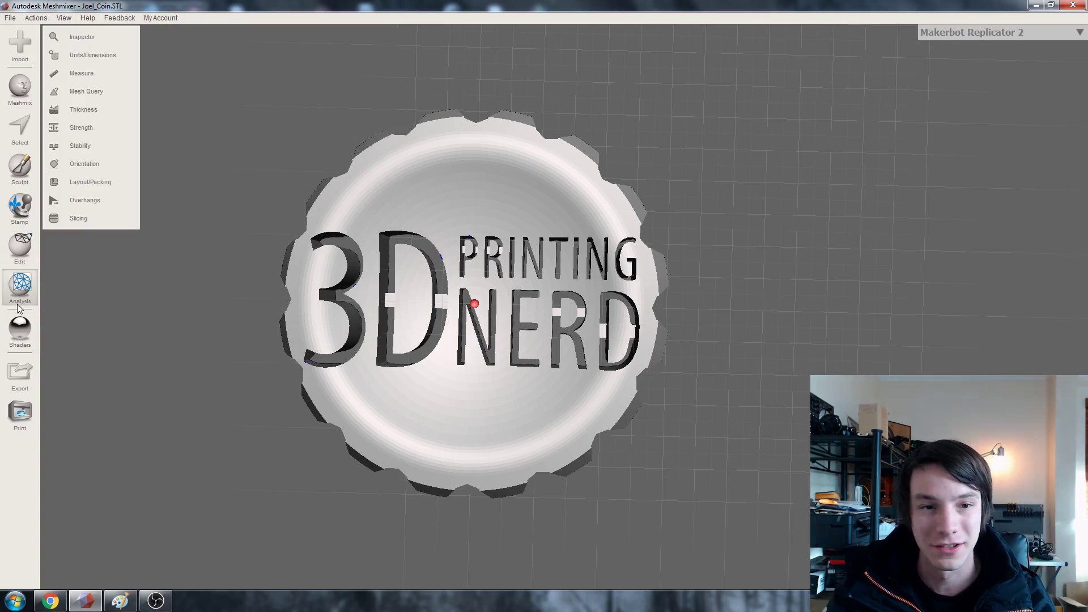
{"action": "left_click", "coordinate": [117, 55]}
{"action": "scroll", "coordinate": [453, 243], "scroll_direction": "down", "scroll_amount": 3}
{"action": "right_click_drag", "start_coordinate": [453, 242], "coordinate": [395, 328]}
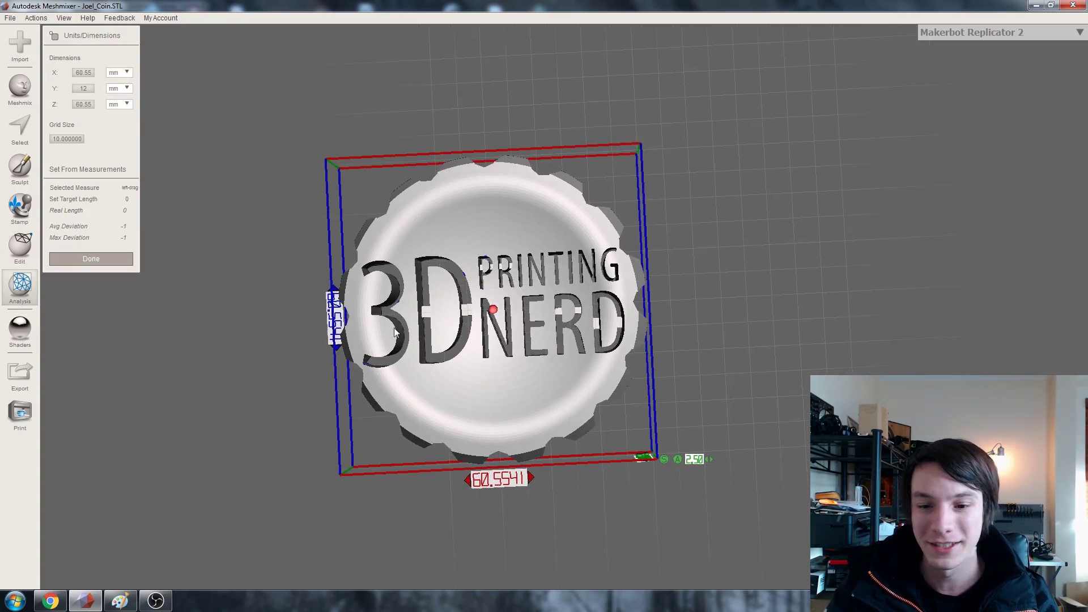
{"action": "left_click", "coordinate": [75, 72]}
{"action": "type", "text": "300"}
{"action": "key", "text": "Return"}
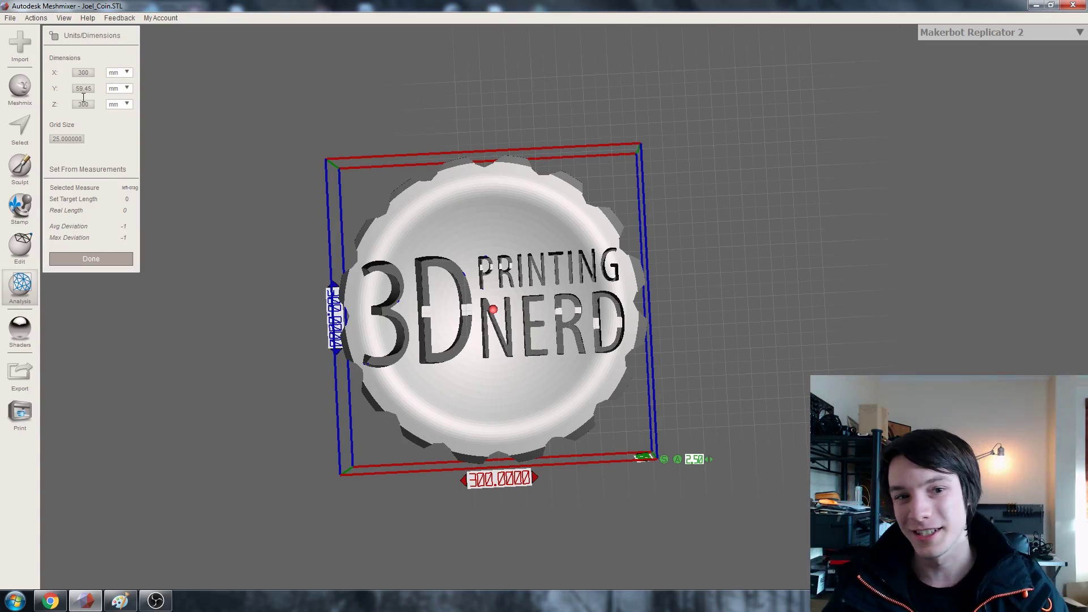
{"action": "left_click", "coordinate": [83, 88]}
{"action": "left_click", "coordinate": [90, 259]}
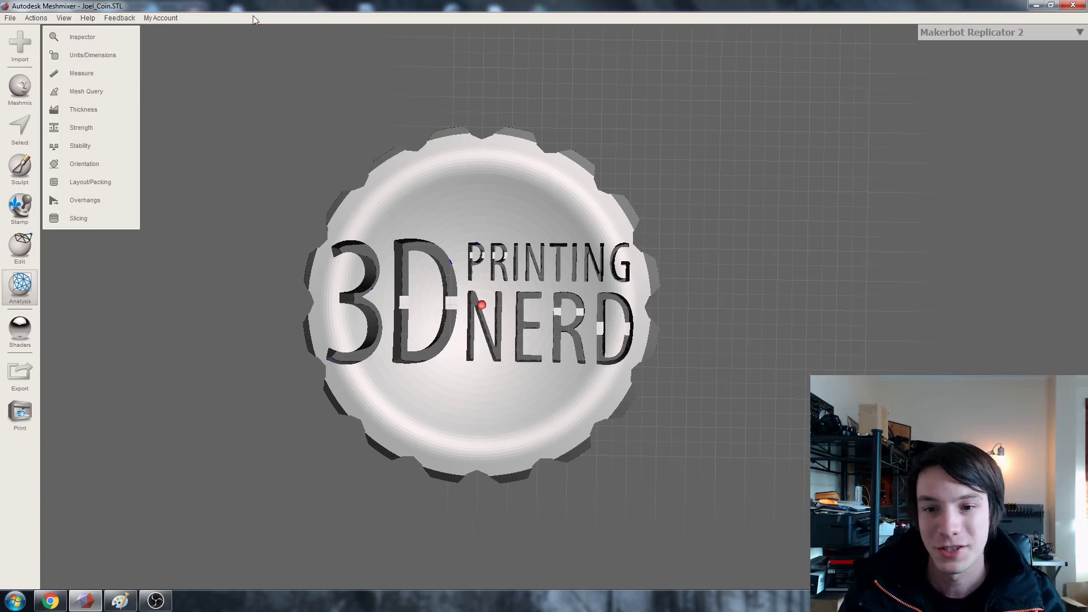
- Start the Hollow operation on the scaled coin
{"action": "mouse_move", "coordinate": [427, 196]}
{"action": "right_mouse_down"}
{"action": "mouse_move", "coordinate": [366, 198]}
{"action": "mouse_move", "coordinate": [417, 181]}
{"action": "right_mouse_up"}
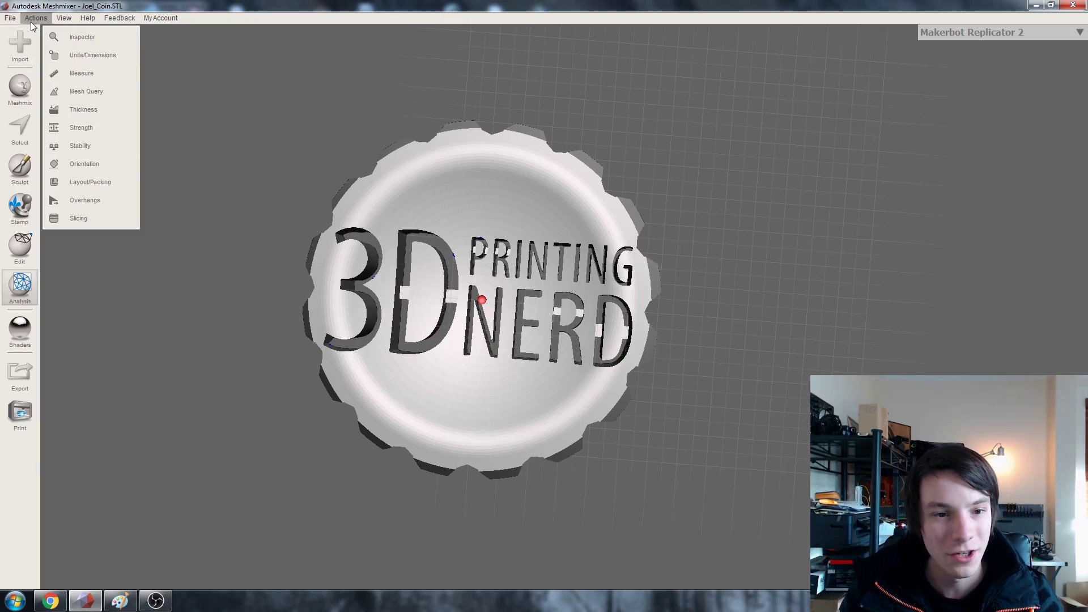
{"action": "left_click", "coordinate": [20, 246]}
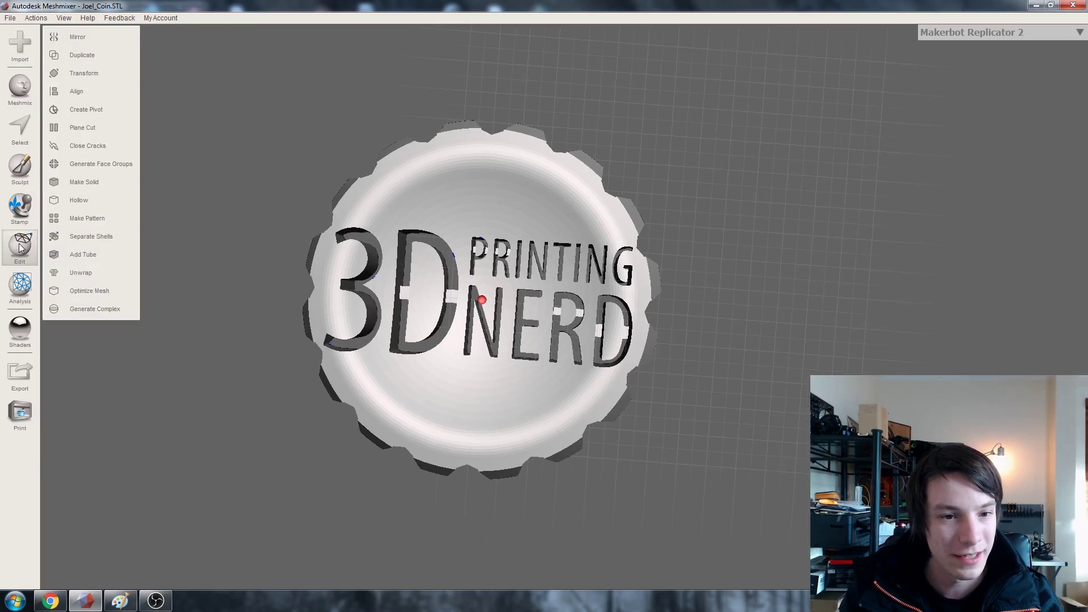
{"action": "left_click", "coordinate": [93, 218]}
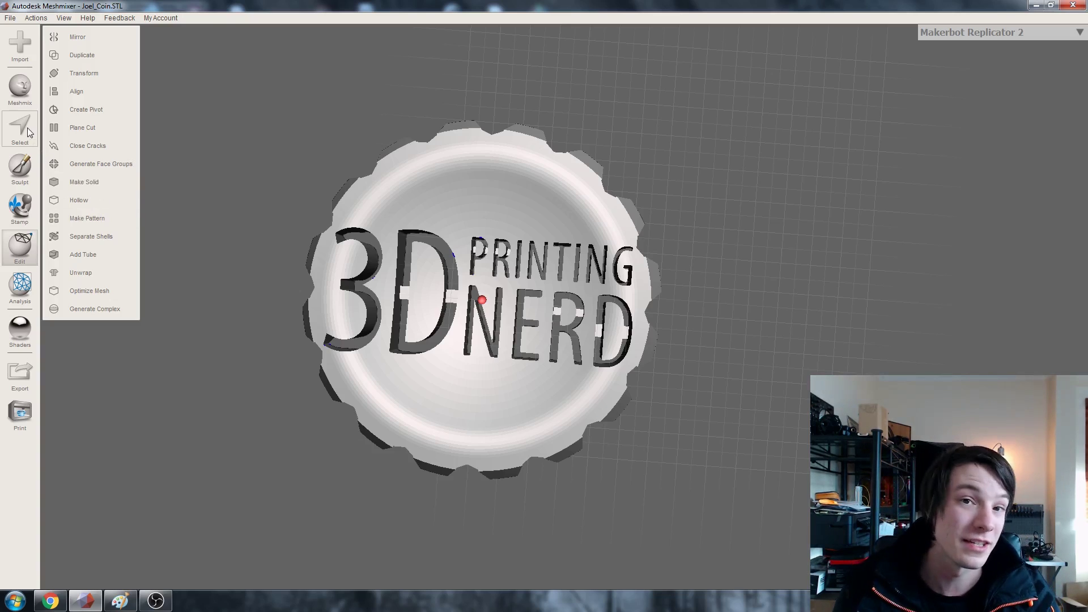
{"action": "left_click", "coordinate": [90, 200]}
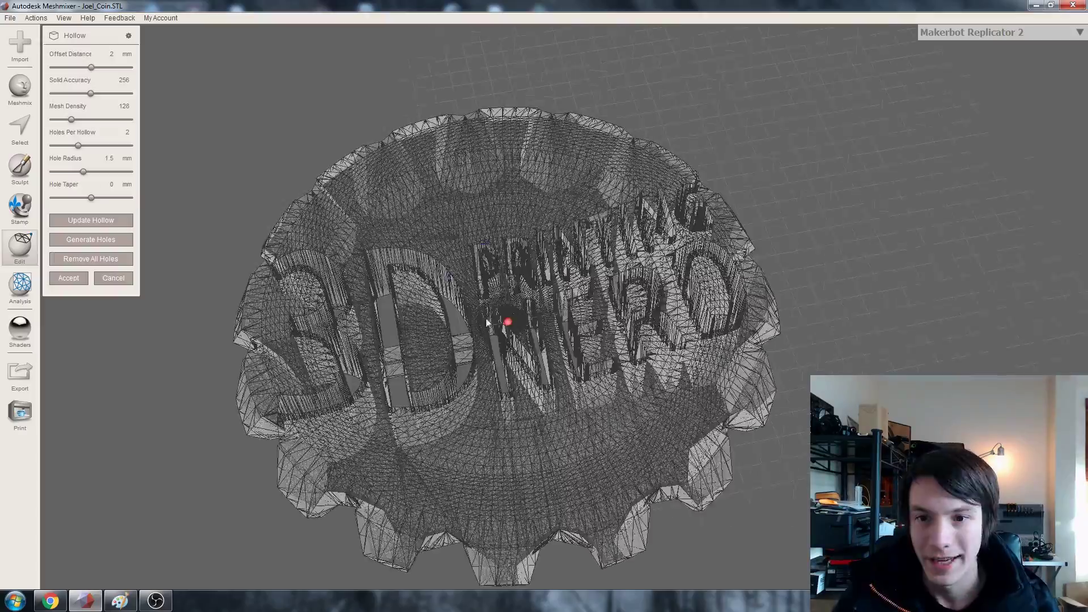
- Examine the hollow preview's inner walls around the coin's scalloped rim and lettering
{"action": "right_click_drag", "start_coordinate": [488, 322], "coordinate": [583, 359]}
{"action": "right_click_drag", "start_coordinate": [599, 272], "coordinate": [476, 184]}
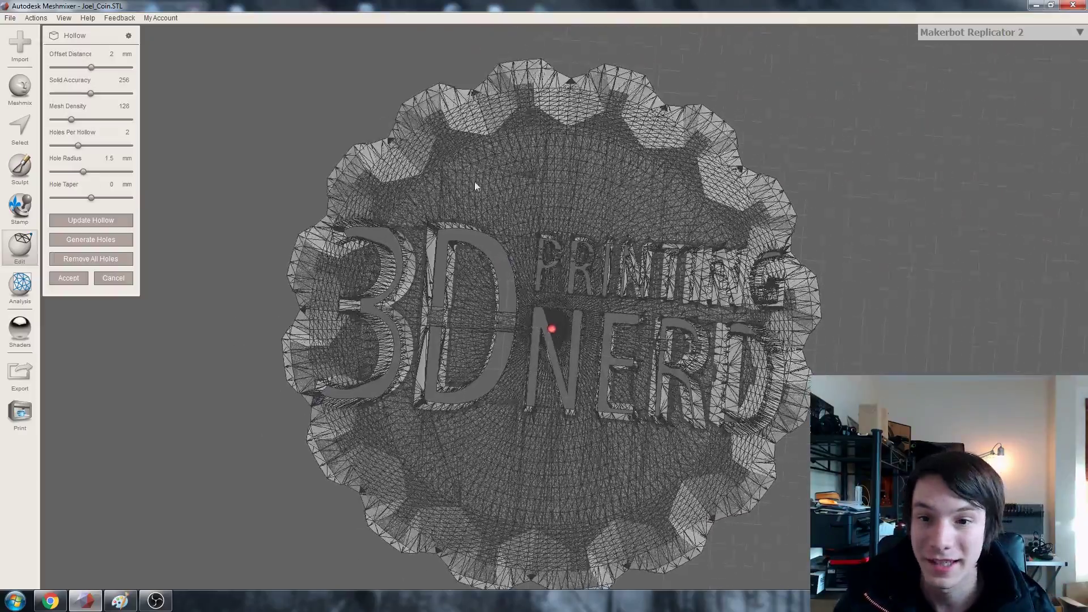
{"action": "middle_click_drag", "start_coordinate": [476, 185], "coordinate": [410, 109]}
{"action": "scroll", "coordinate": [397, 226], "scroll_direction": "up", "scroll_amount": 2}
{"action": "middle_click_drag", "start_coordinate": [366, 336], "coordinate": [440, 320]}
{"action": "right_click_drag", "start_coordinate": [441, 320], "coordinate": [499, 266]}
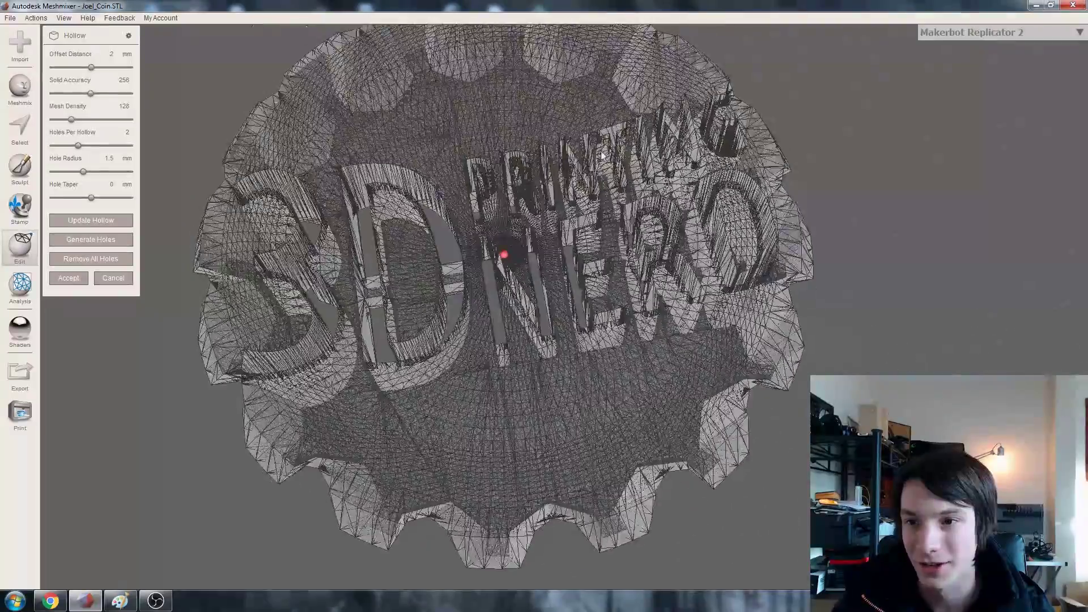
{"action": "middle_click_drag", "start_coordinate": [498, 266], "coordinate": [372, 464]}
{"action": "scroll", "coordinate": [425, 181], "scroll_direction": "up", "scroll_amount": 2}
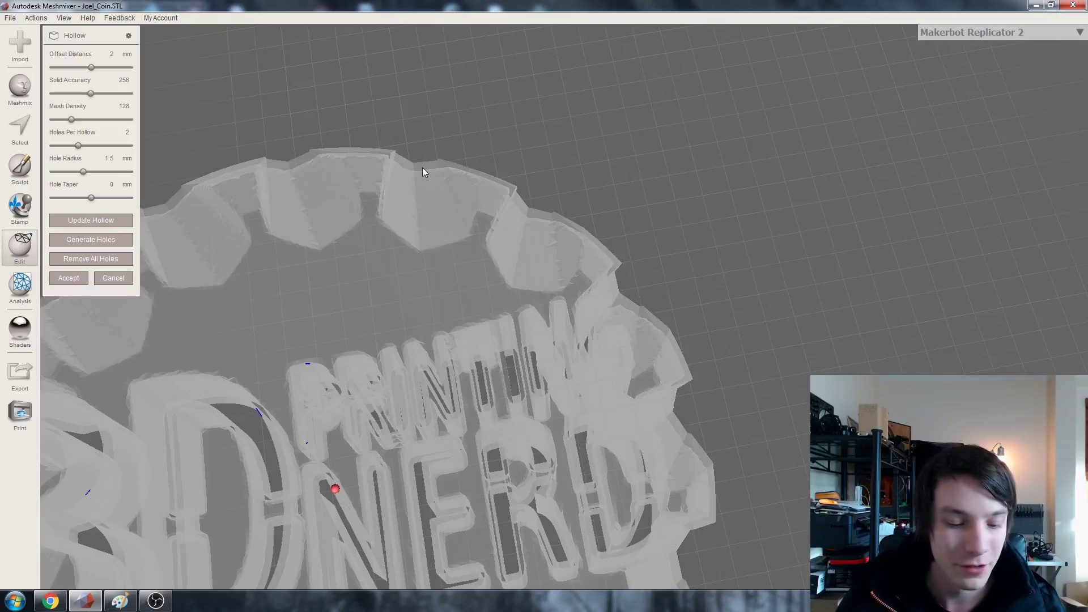
{"action": "scroll", "coordinate": [423, 167], "scroll_direction": "up", "scroll_amount": 2}
{"action": "middle_click_drag", "start_coordinate": [380, 186], "coordinate": [426, 260]}
{"action": "scroll", "coordinate": [433, 204], "scroll_direction": "up", "scroll_amount": 3}
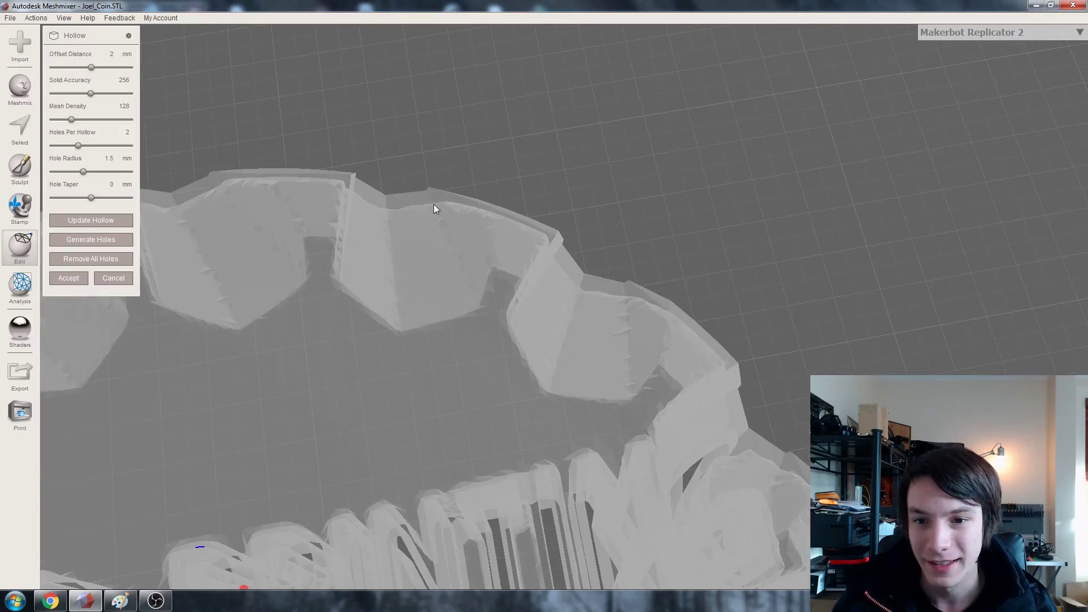
- Set the hollow's offset distance to 1.5 mm, solid accuracy to 318 and mesh density to 198, and update the hollow
{"action": "left_click", "coordinate": [111, 59]}
{"action": "scroll", "coordinate": [429, 320], "scroll_direction": "down", "scroll_amount": 4}
{"action": "middle_click_drag", "start_coordinate": [344, 354], "coordinate": [406, 270]}
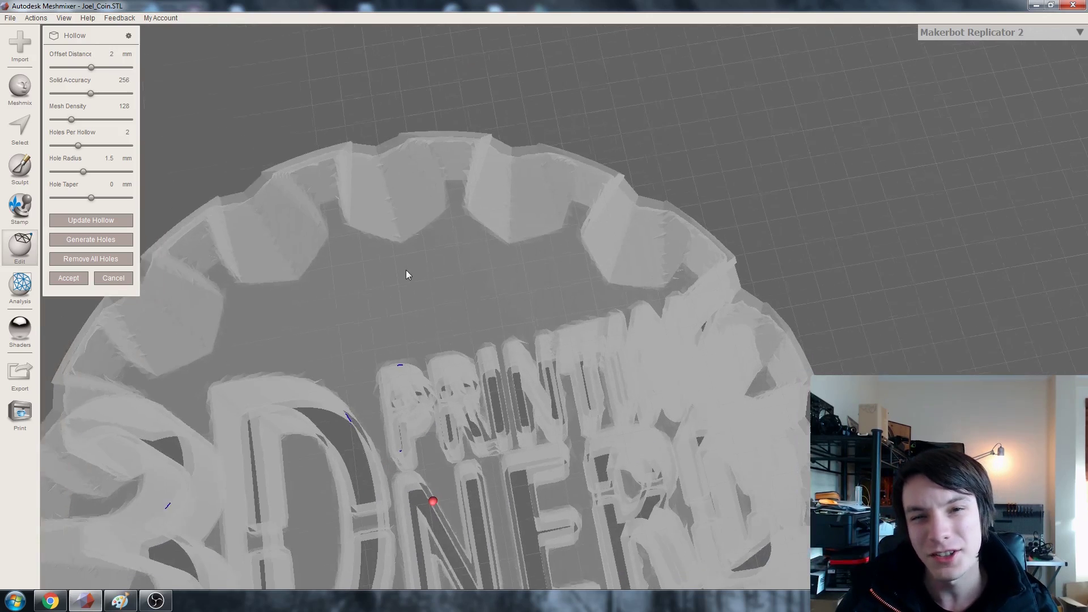
{"action": "right_click_drag", "start_coordinate": [405, 274], "coordinate": [399, 265]}
{"action": "left_click", "coordinate": [109, 53]}
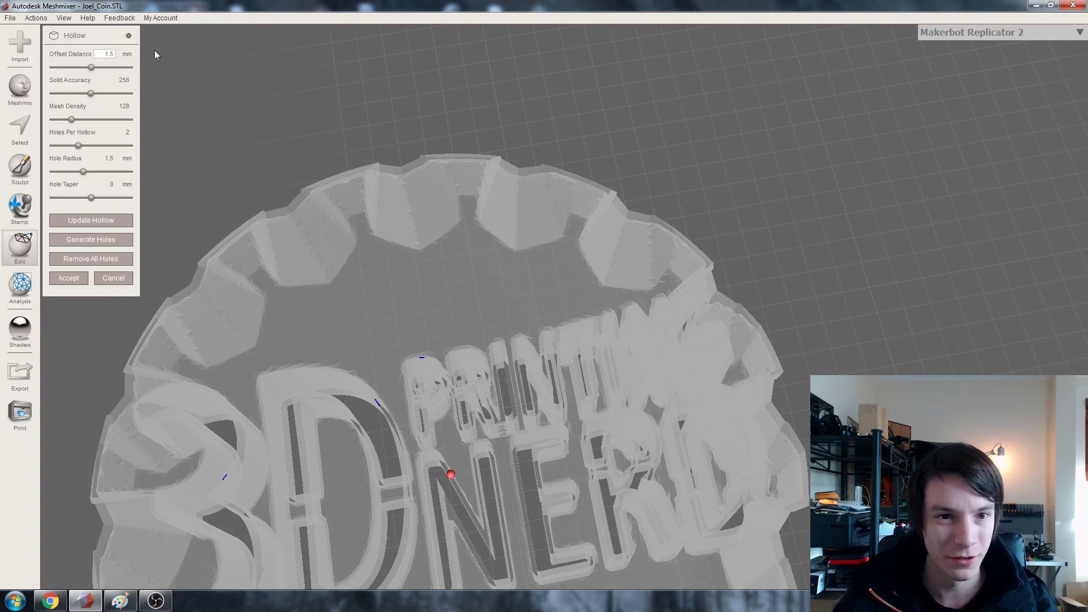
{"action": "left_click_drag", "start_coordinate": [90, 93], "coordinate": [100, 94]}
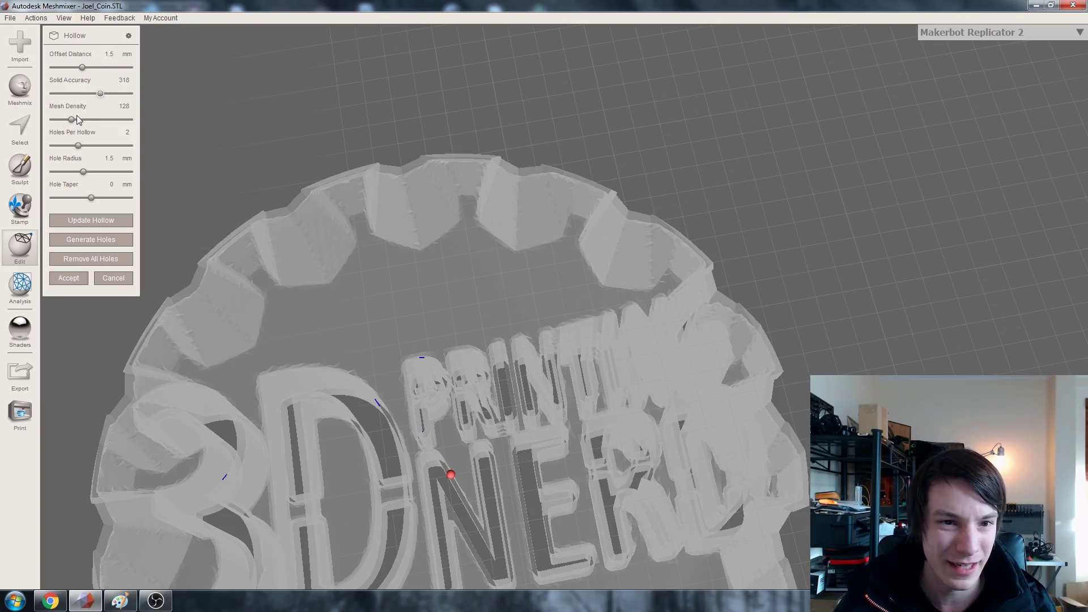
{"action": "left_click_drag", "start_coordinate": [79, 119], "coordinate": [78, 121]}
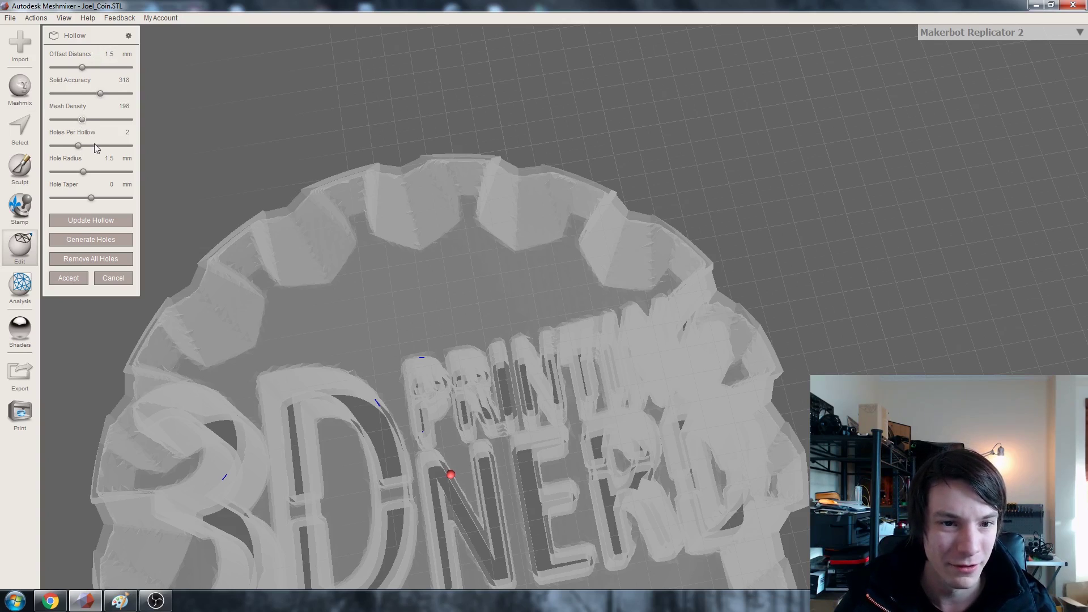
{"action": "left_click", "coordinate": [94, 223]}
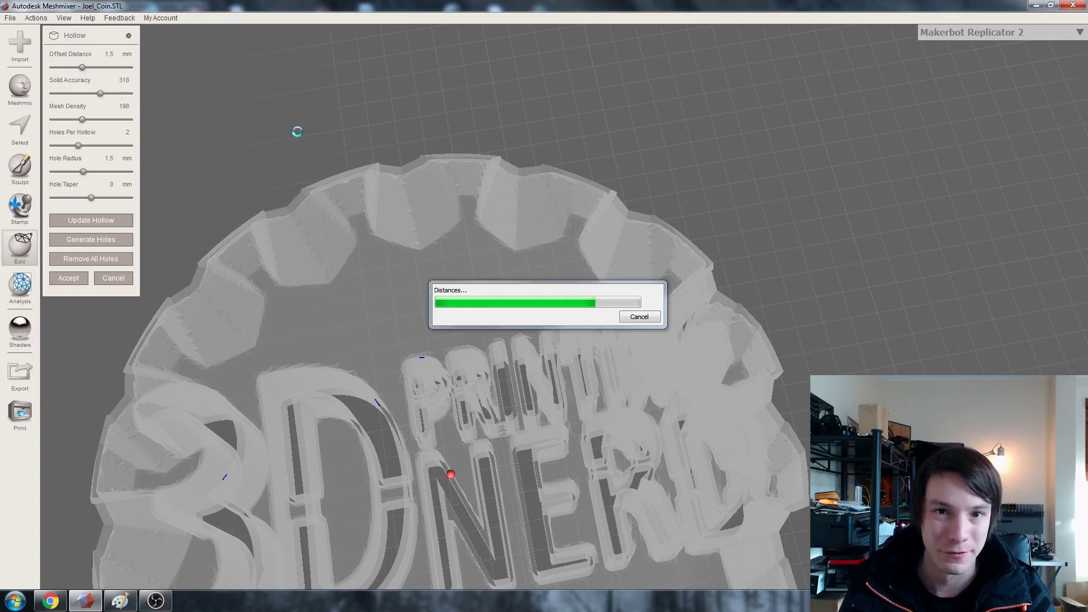
- Check and accept the updated hollow, and apply the plain grey opaque shader to the coin
{"action": "right_click_drag", "start_coordinate": [499, 204], "coordinate": [485, 242]}
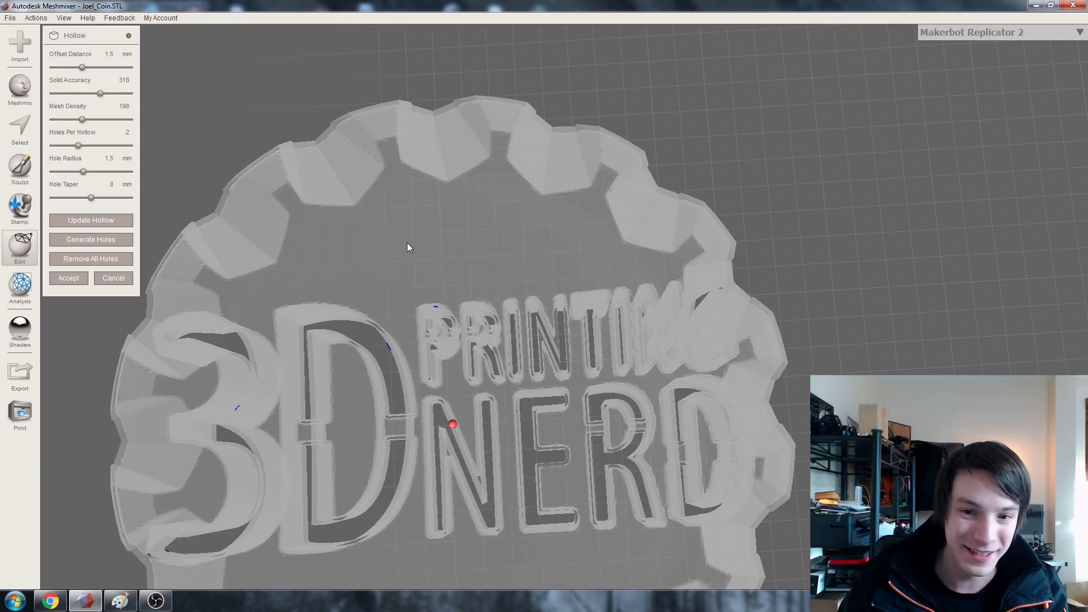
{"action": "right_click_drag", "start_coordinate": [435, 298], "coordinate": [388, 314]}
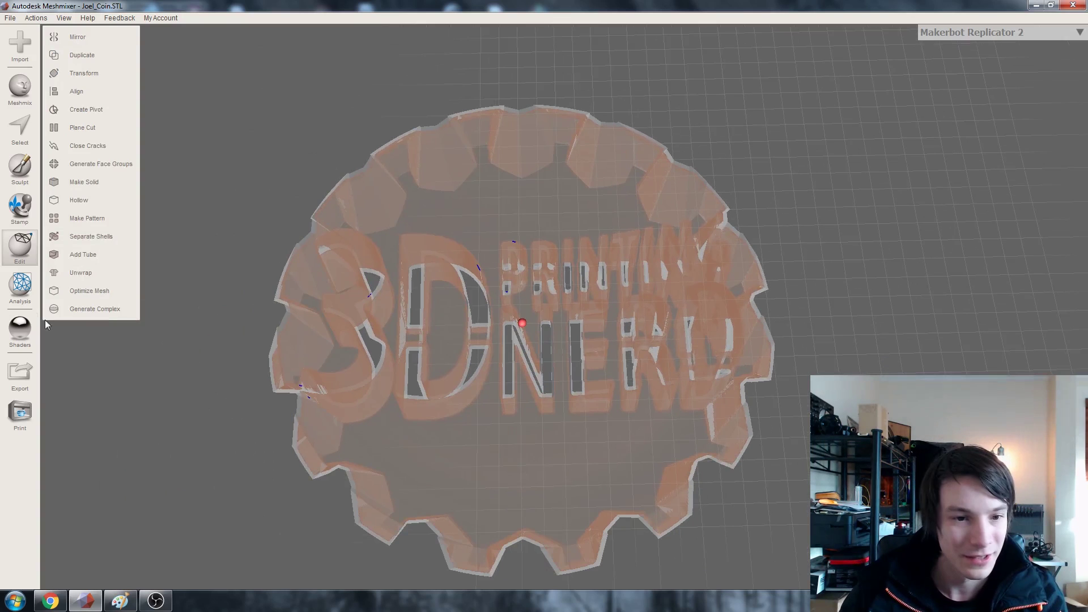
{"action": "left_click", "coordinate": [15, 321]}
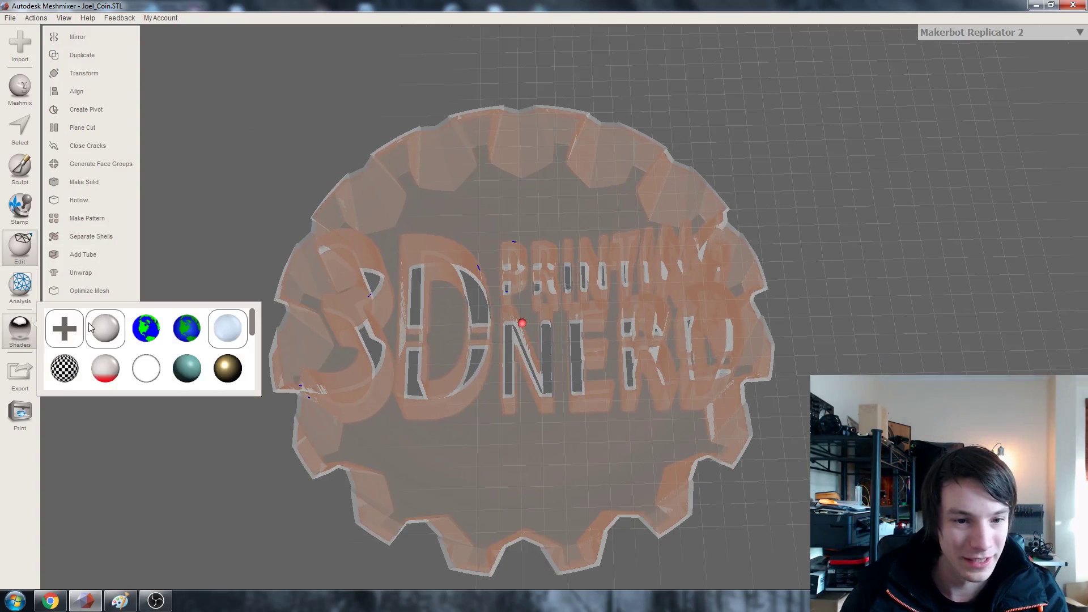
{"action": "left_click_drag", "start_coordinate": [94, 327], "coordinate": [424, 208]}
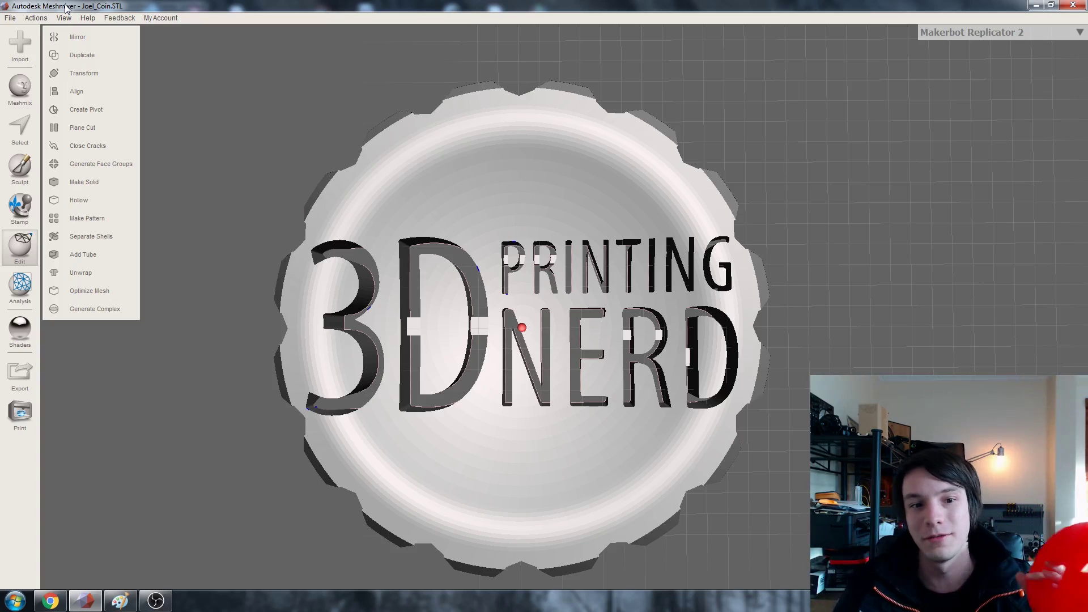
- Separate the hollowed coin into its shells and inspect them by hiding and showing shell 1 again
{"action": "left_click", "coordinate": [78, 231]}
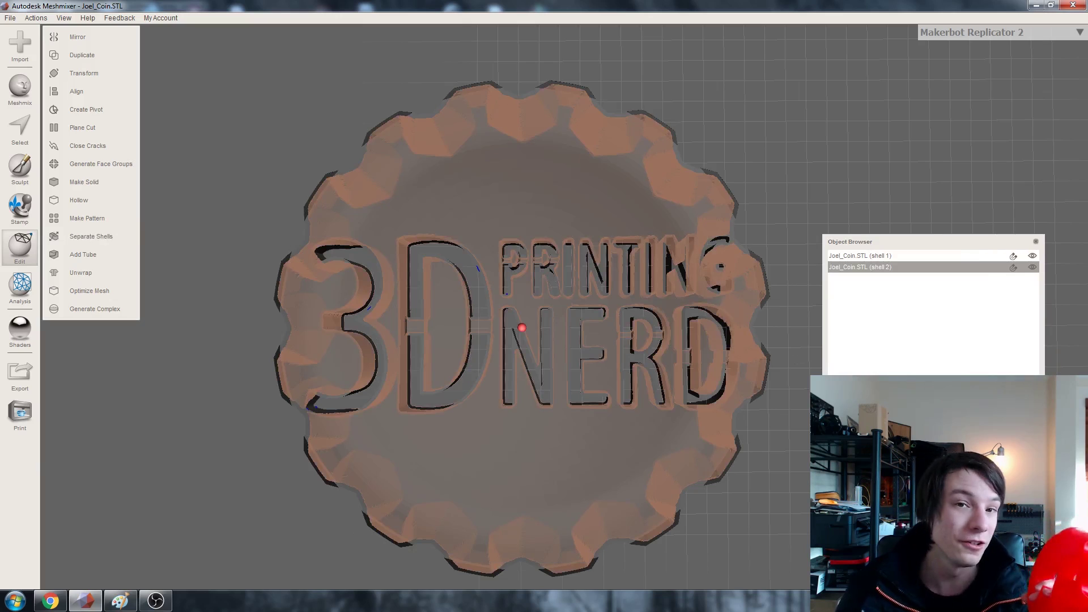
{"action": "left_click", "coordinate": [1032, 255]}
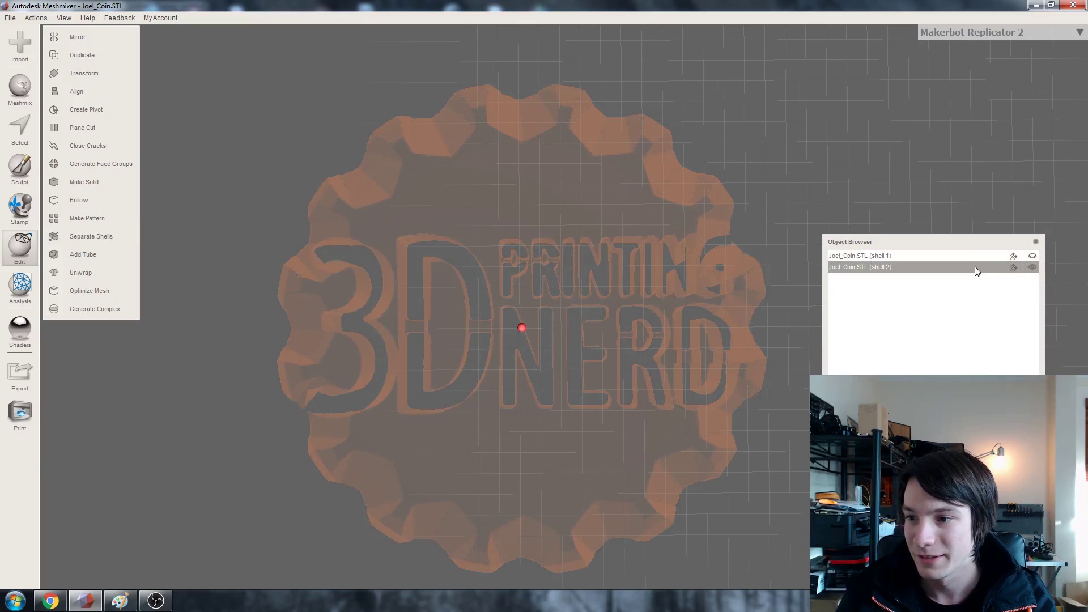
{"action": "left_click", "coordinate": [938, 257]}
{"action": "left_click", "coordinate": [1031, 256]}
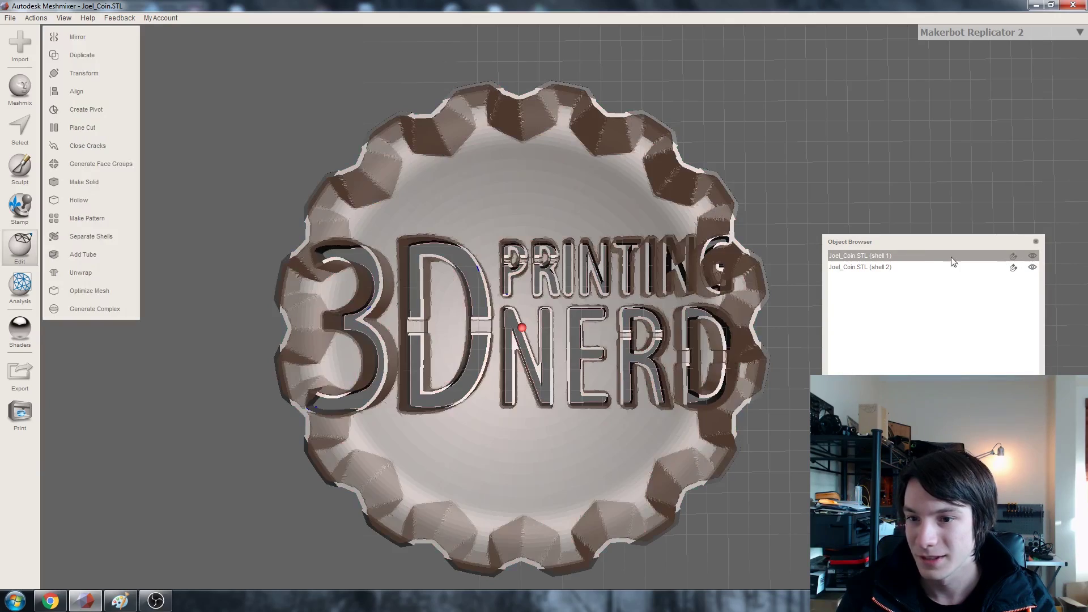
{"action": "right_click_drag", "start_coordinate": [580, 241], "coordinate": [626, 197]}
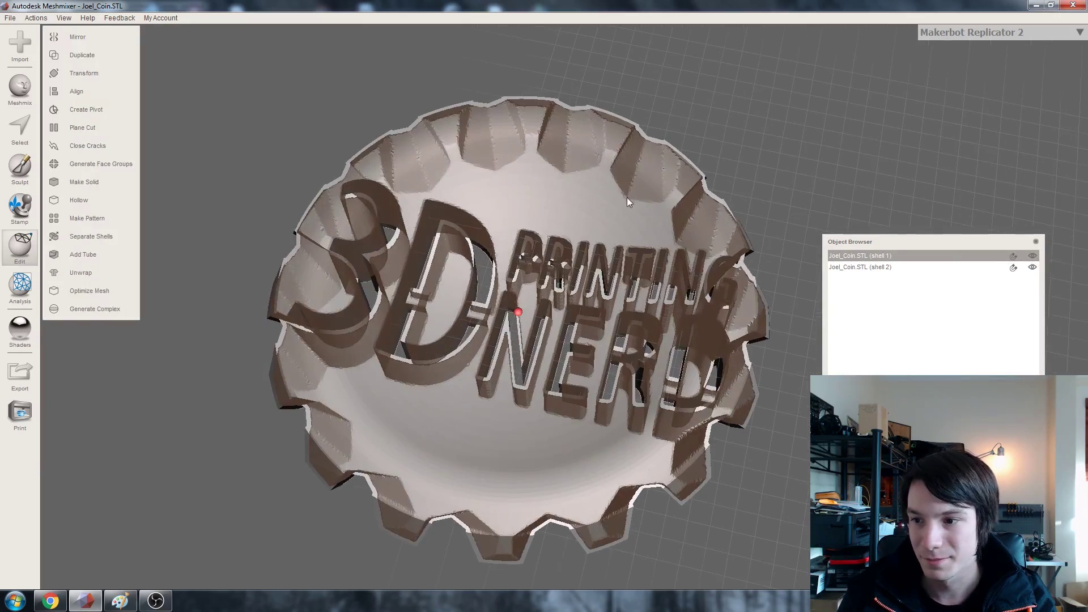
- Isolate the inner shell (shell 2) by hiding shell 1, and apply the plain opaque shader to it
{"action": "left_click", "coordinate": [892, 266]}
{"action": "mouse_move", "coordinate": [25, 330]}
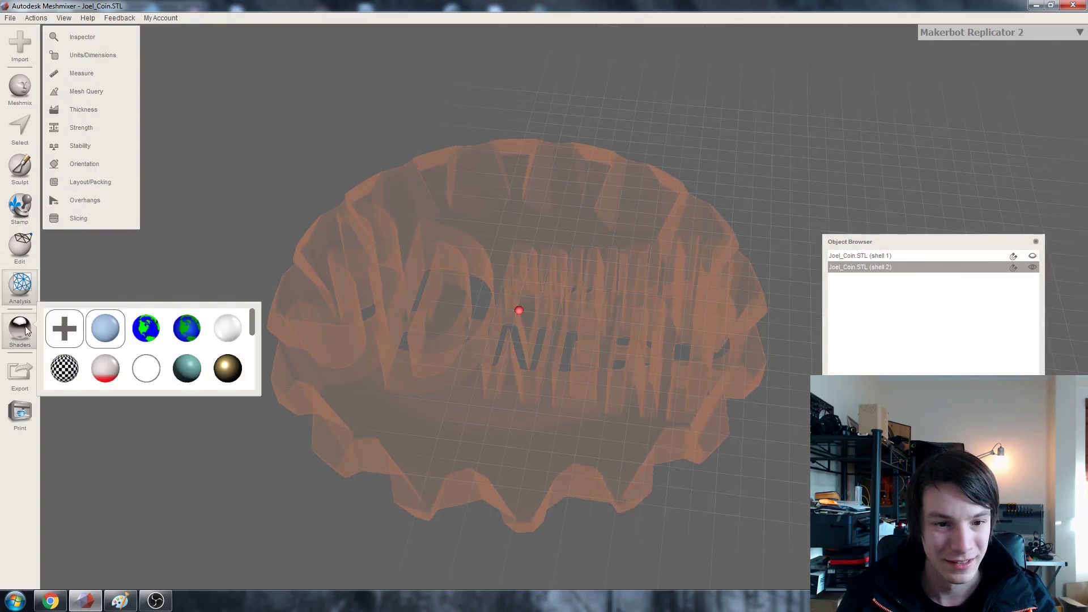
{"action": "left_click_drag", "start_coordinate": [118, 322], "coordinate": [535, 218]}
{"action": "right_click_drag", "start_coordinate": [535, 219], "coordinate": [321, 319]}
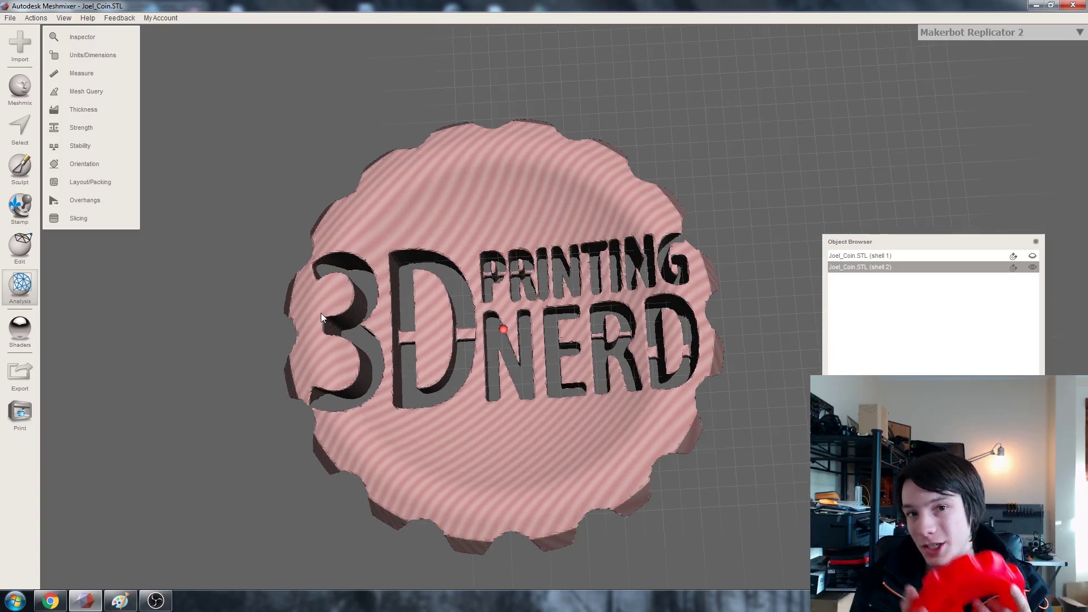
{"action": "right_click_drag", "start_coordinate": [427, 196], "coordinate": [440, 226]}
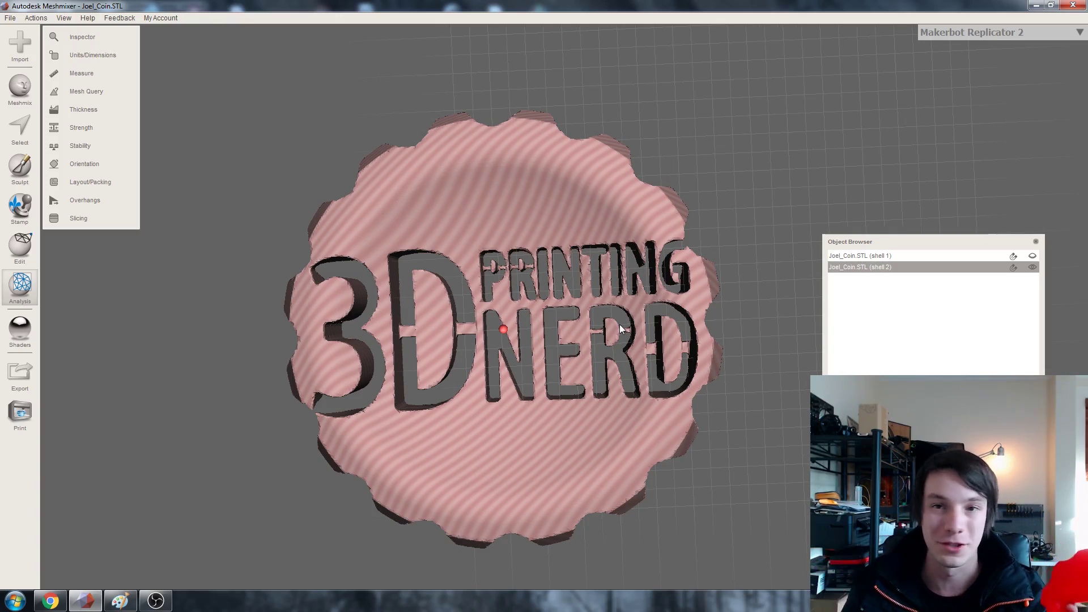
- Select the whole inner shell (shell 2) and flip its normals so the surface faces outward
{"action": "key", "text": "s"}
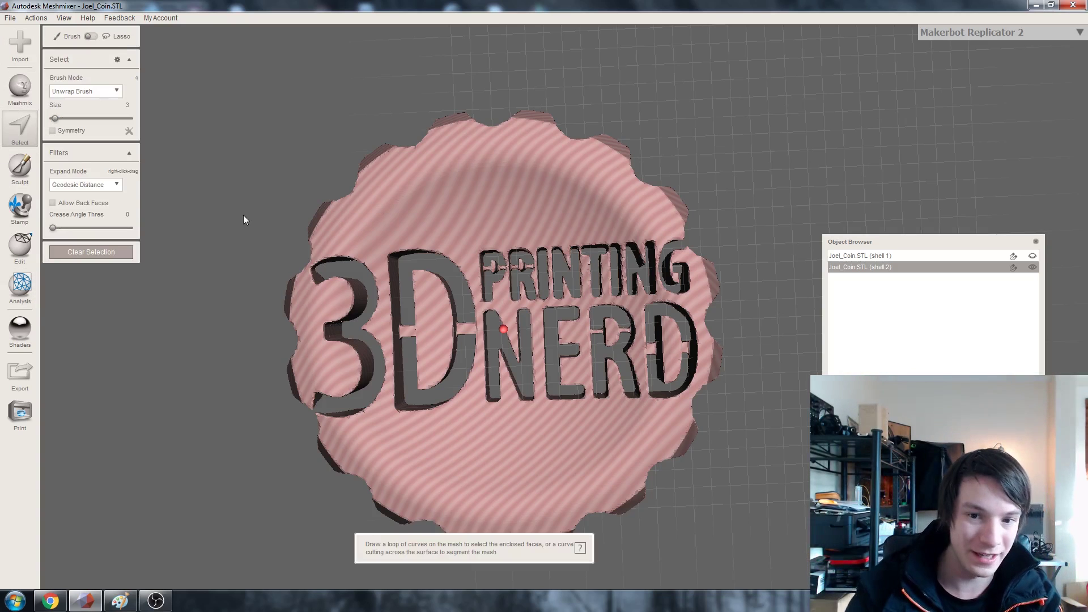
{"action": "key", "text": "ctrl+a"}
{"action": "mouse_move", "coordinate": [80, 52]}
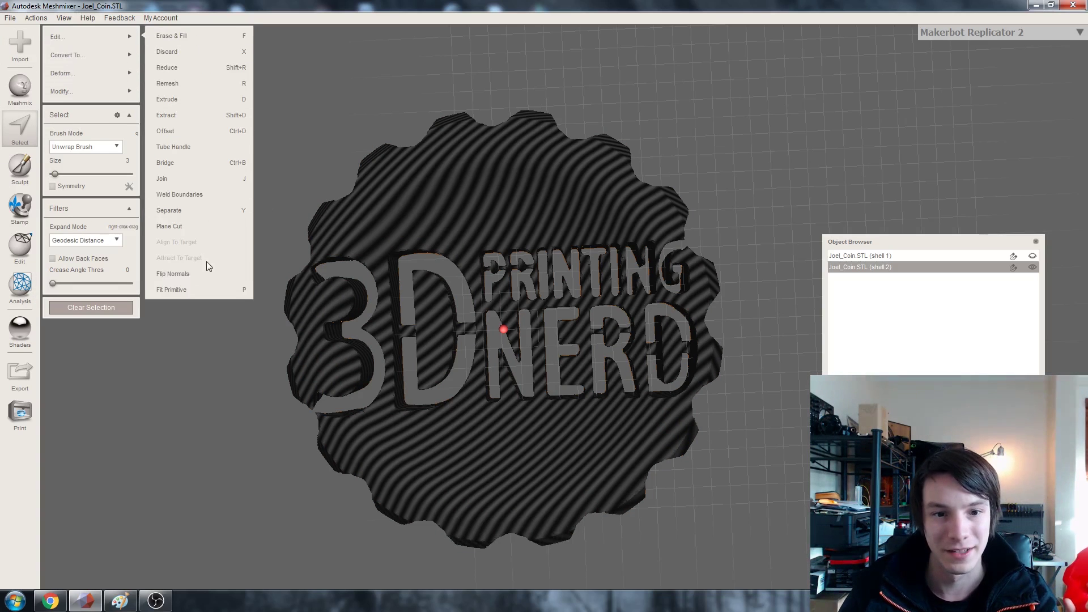
{"action": "left_click", "coordinate": [206, 268]}
{"action": "right_click_drag", "start_coordinate": [552, 409], "coordinate": [541, 369]}
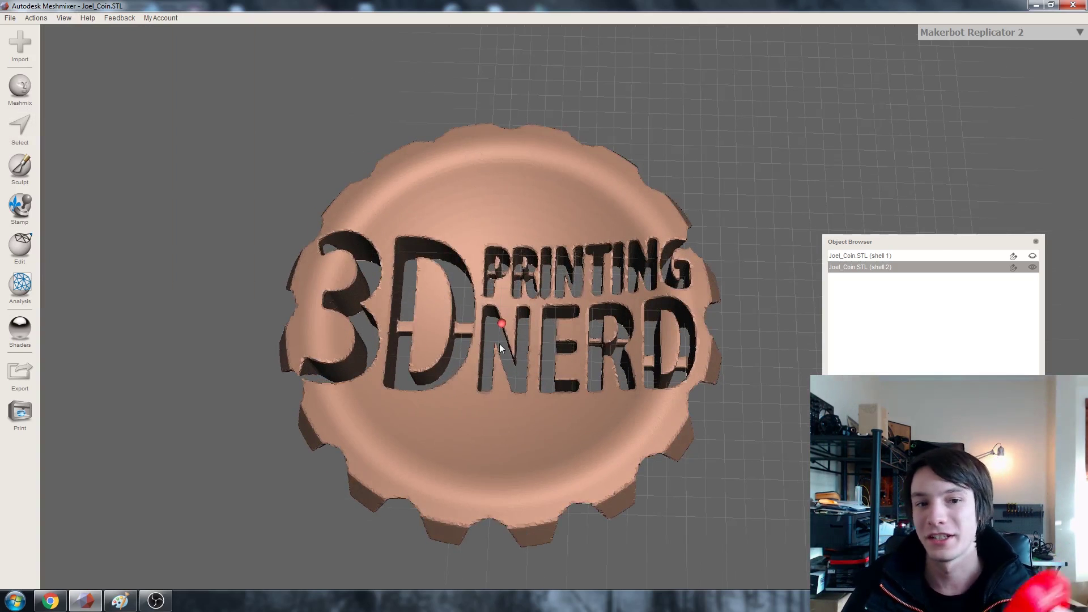
- Start the Make Pattern tool on the inner shell and choose Lattice as the pattern type
{"action": "left_click", "coordinate": [22, 243]}
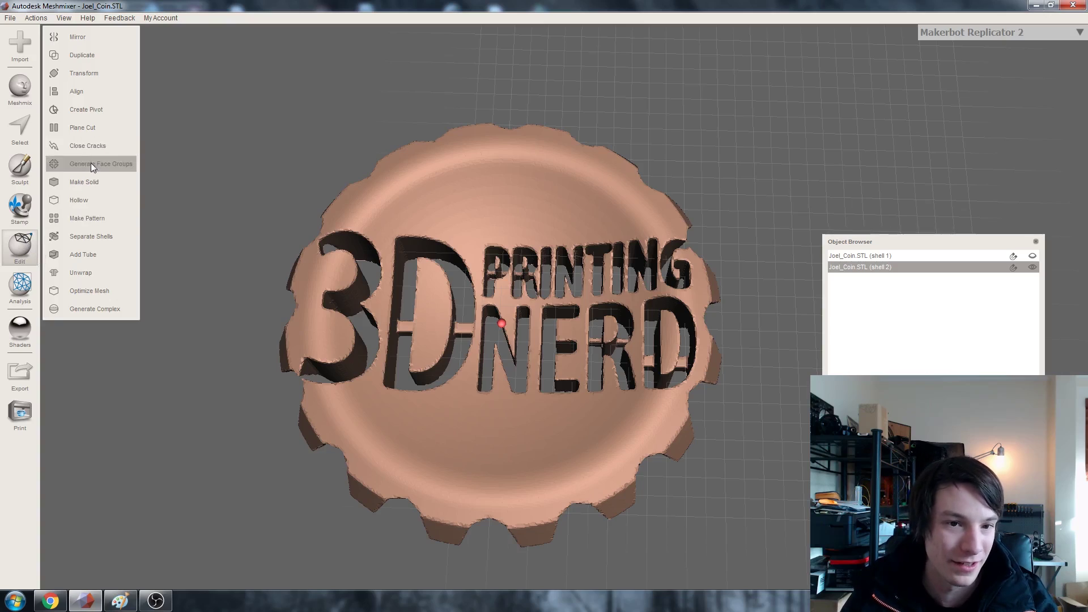
{"action": "left_click", "coordinate": [87, 219]}
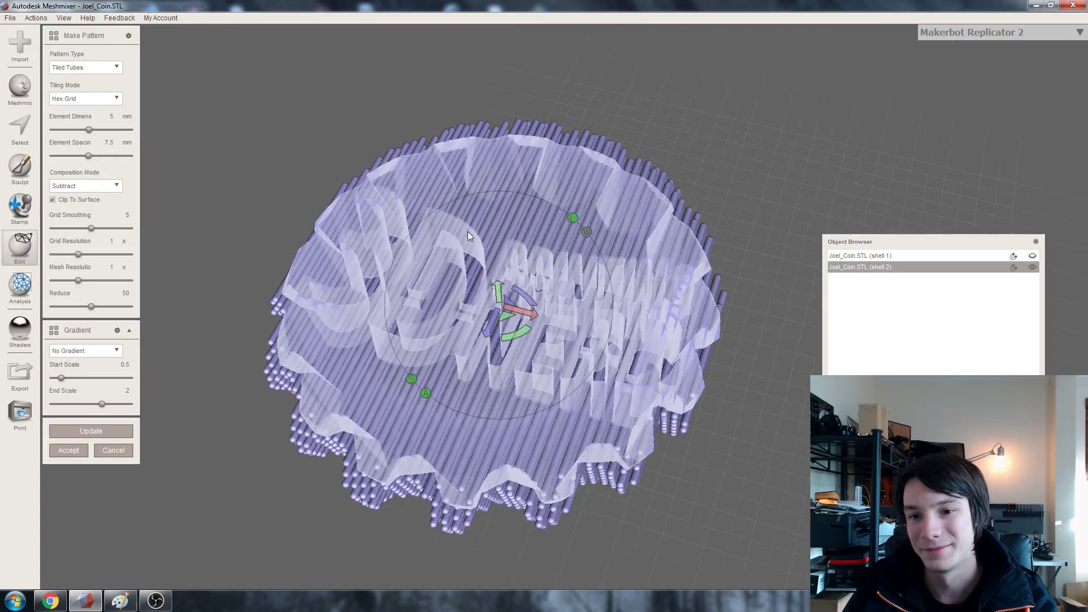
{"action": "right_click_drag", "start_coordinate": [468, 235], "coordinate": [436, 250]}
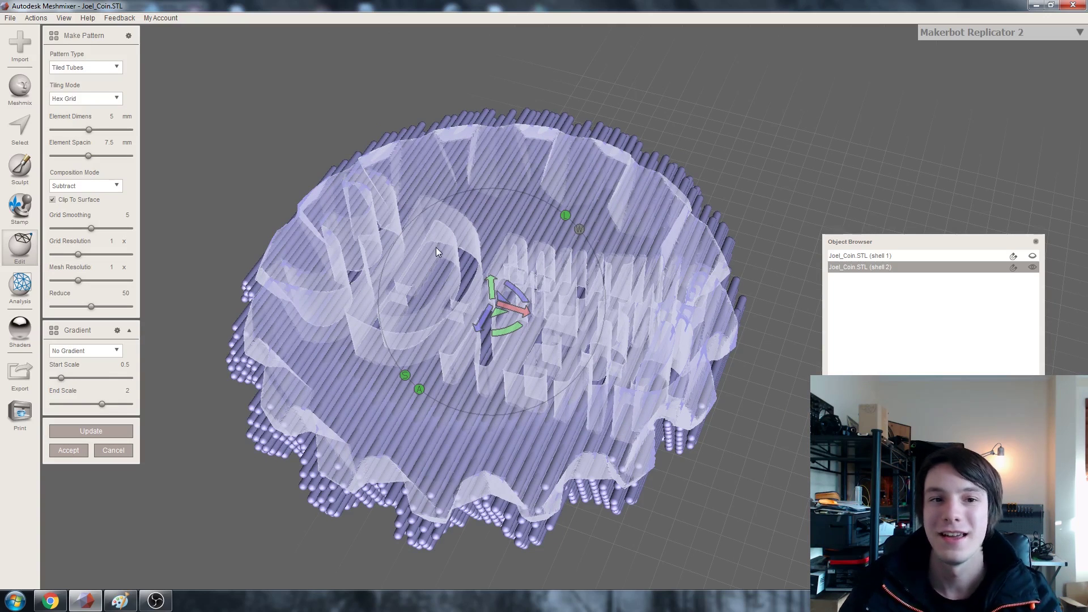
{"action": "left_click", "coordinate": [84, 68]}
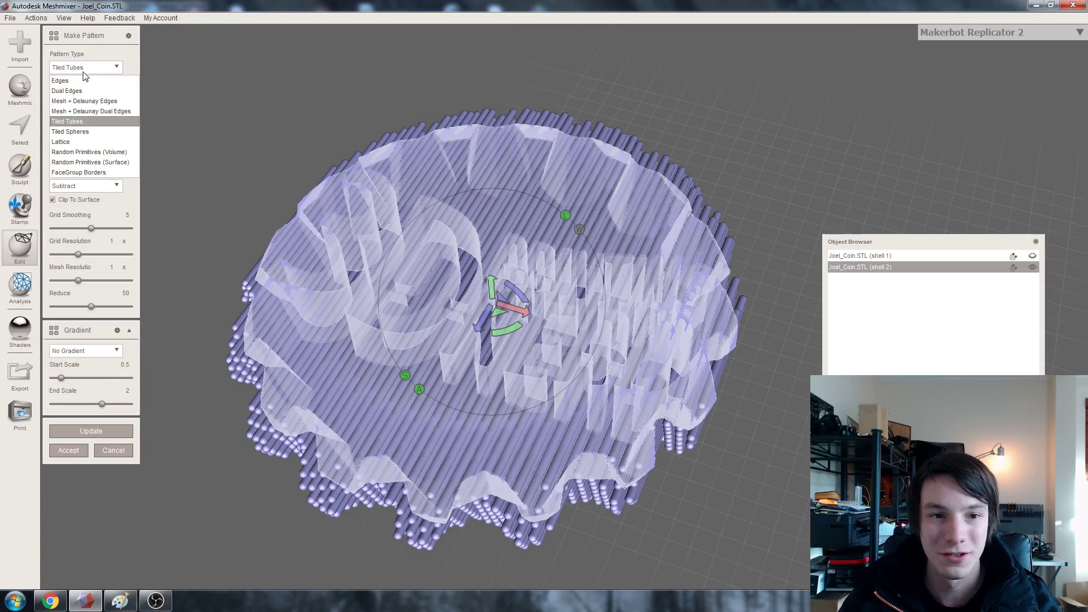
{"action": "left_click", "coordinate": [84, 141]}
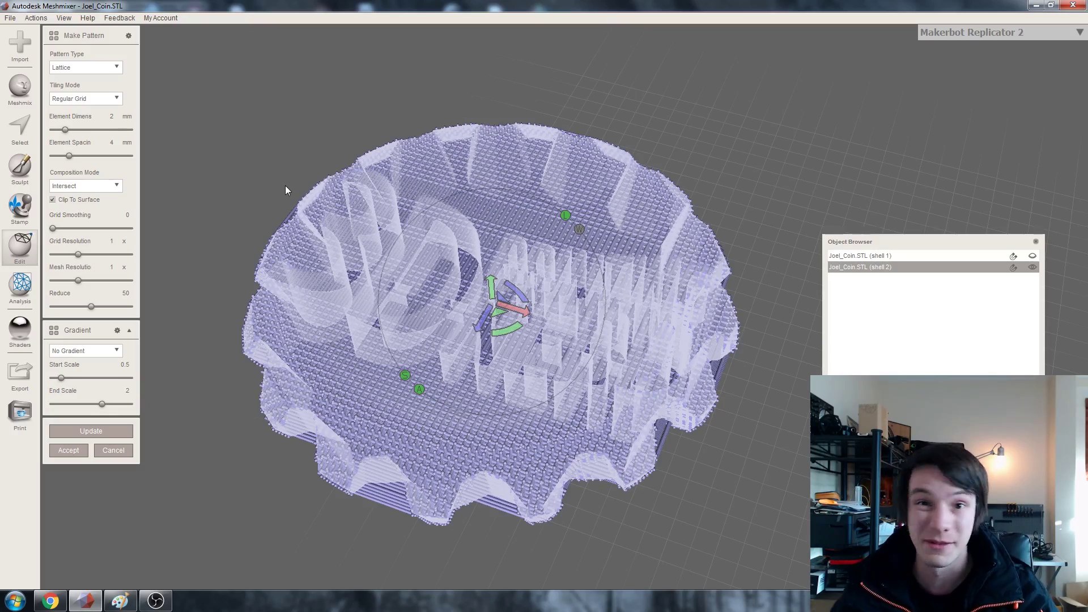
{"action": "right_click_drag", "start_coordinate": [285, 186], "coordinate": [334, 301]}
{"action": "scroll", "coordinate": [416, 325], "scroll_direction": "up", "scroll_amount": 3}
{"action": "left_click", "coordinate": [68, 67]}
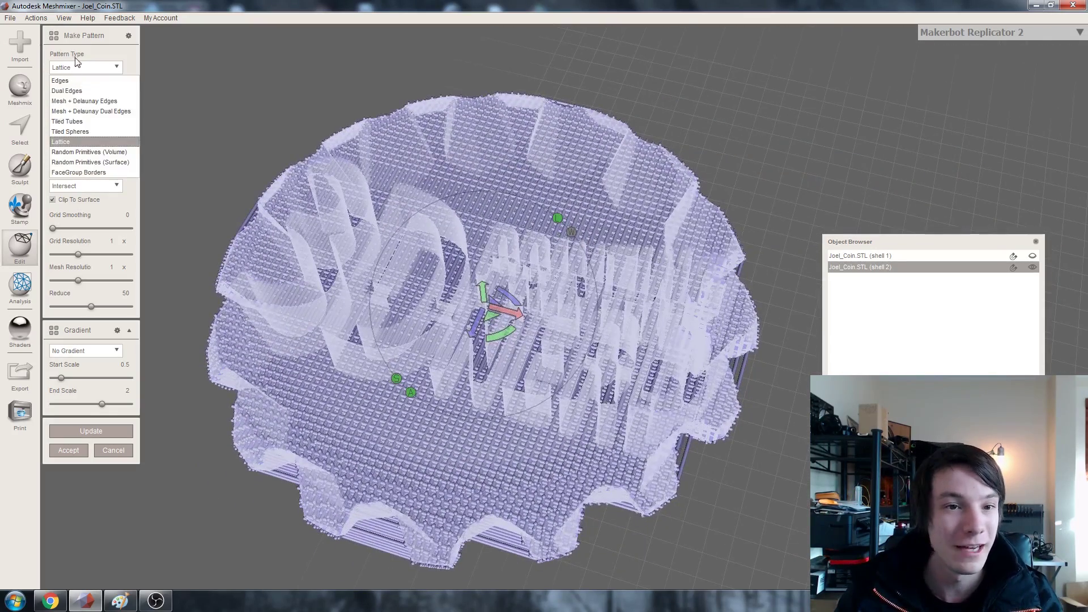
{"action": "left_click", "coordinate": [76, 63]}
- Set the lattice's element dimension to 6 mm and its element spacing to 42 mm
{"action": "left_click", "coordinate": [112, 116]}
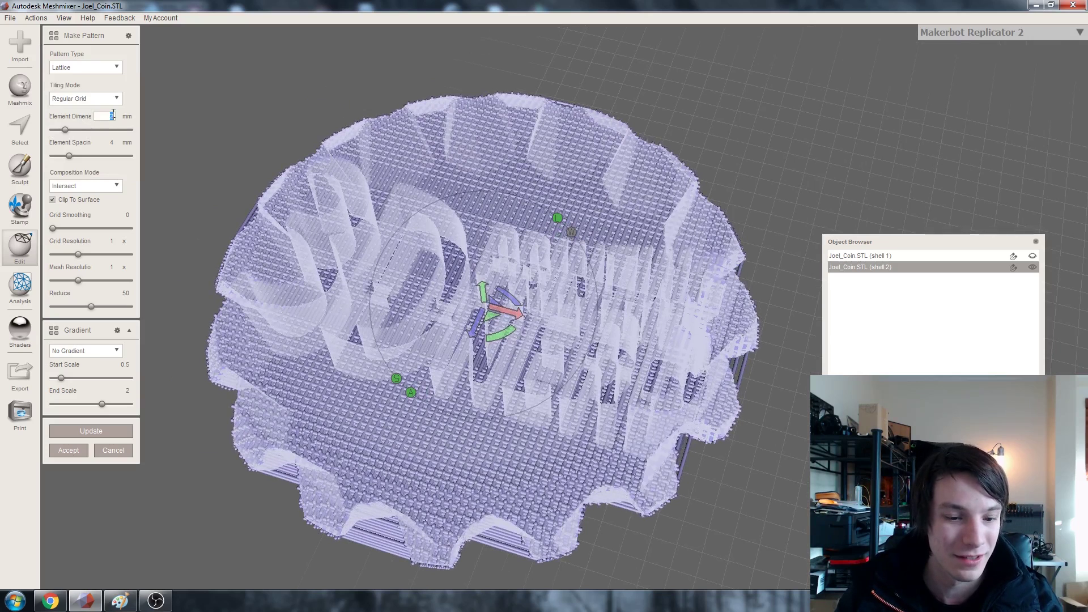
{"action": "type", "text": "6"}
{"action": "left_click", "coordinate": [113, 142]}
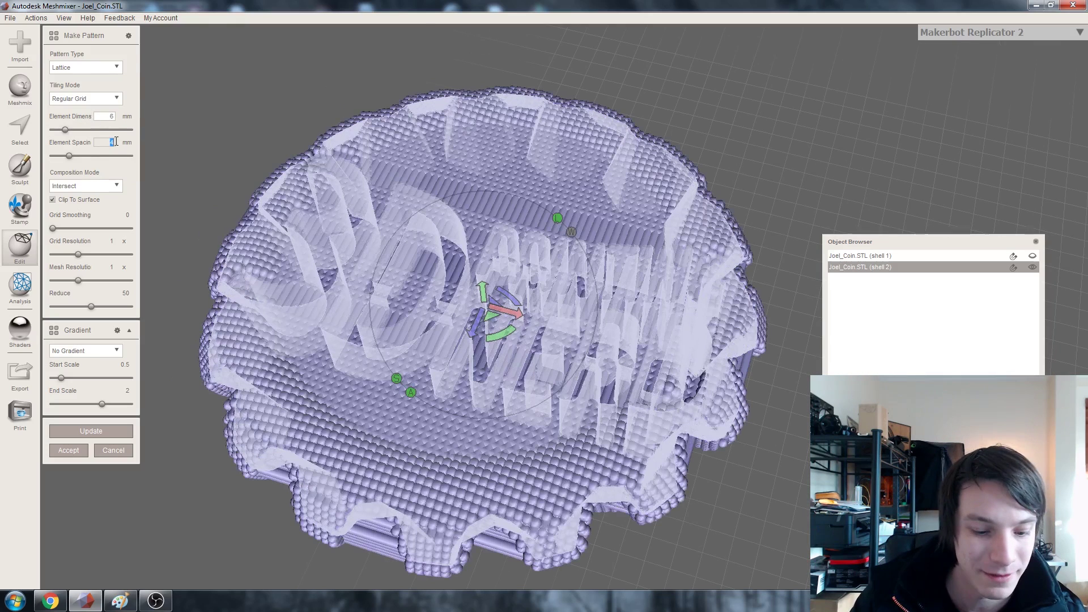
{"action": "type", "text": "42"}
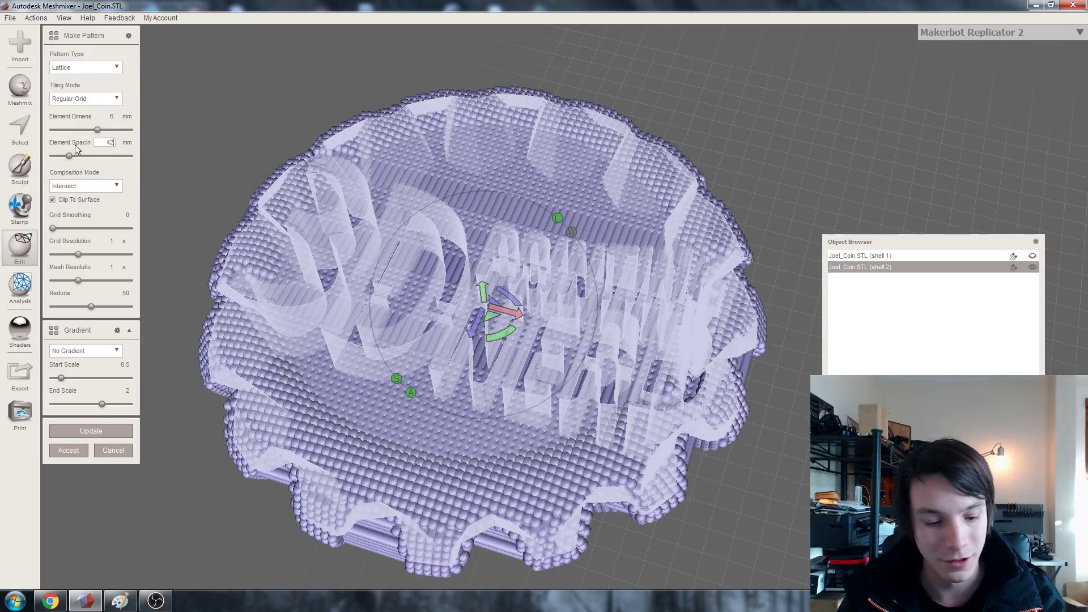
{"action": "key", "text": "Return"}
- Switch the pattern widget to the world frame and rotate the lattice so its bars run diagonally through the coin
{"action": "mouse_move", "coordinate": [452, 250]}
{"action": "right_mouse_down"}
{"action": "mouse_move", "coordinate": [470, 325]}
{"action": "mouse_move", "coordinate": [495, 268]}
{"action": "mouse_move", "coordinate": [511, 357]}
{"action": "mouse_move", "coordinate": [469, 258]}
{"action": "right_mouse_up"}
{"action": "left_click_drag", "start_coordinate": [497, 265], "coordinate": [523, 203]}
{"action": "right_click_drag", "start_coordinate": [533, 199], "coordinate": [513, 210]}
{"action": "left_click", "coordinate": [573, 227]}
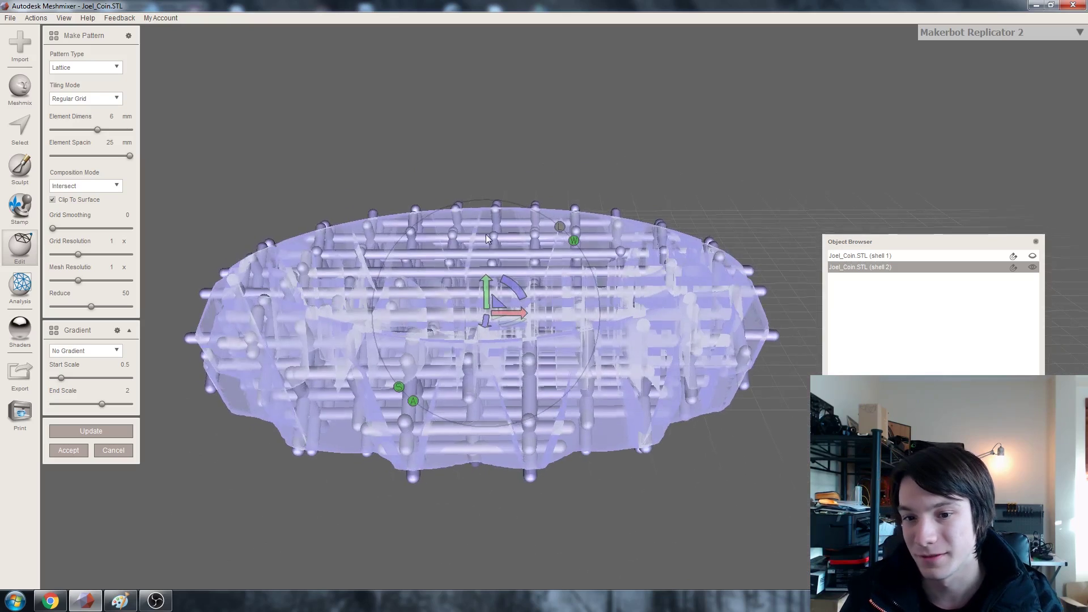
{"action": "left_click_drag", "start_coordinate": [512, 284], "coordinate": [577, 313]}
{"action": "right_click_drag", "start_coordinate": [510, 255], "coordinate": [439, 294]}
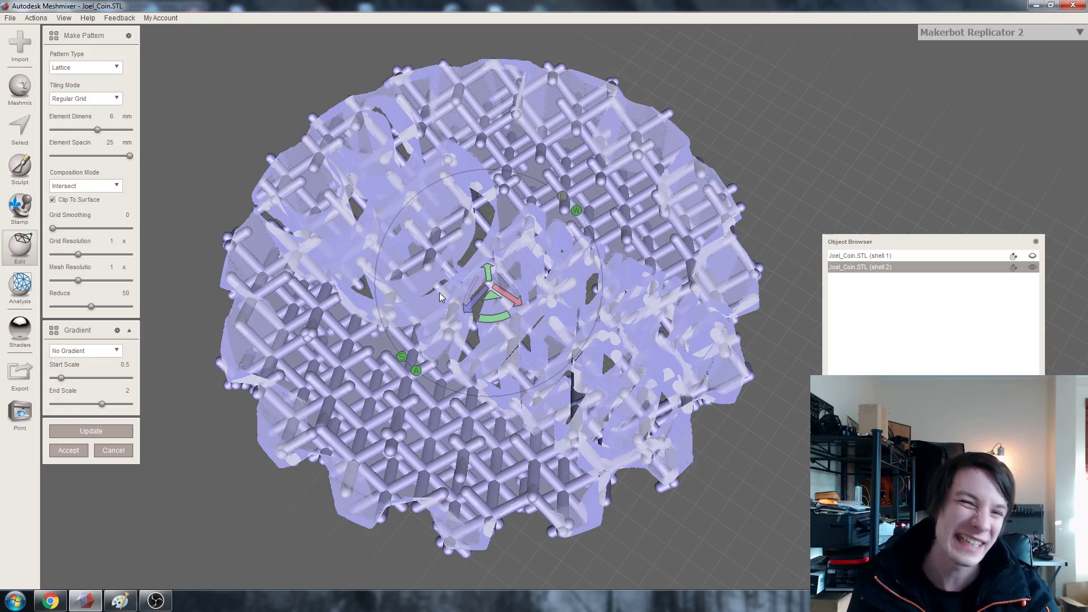
{"action": "right_click_drag", "start_coordinate": [440, 297], "coordinate": [522, 205]}
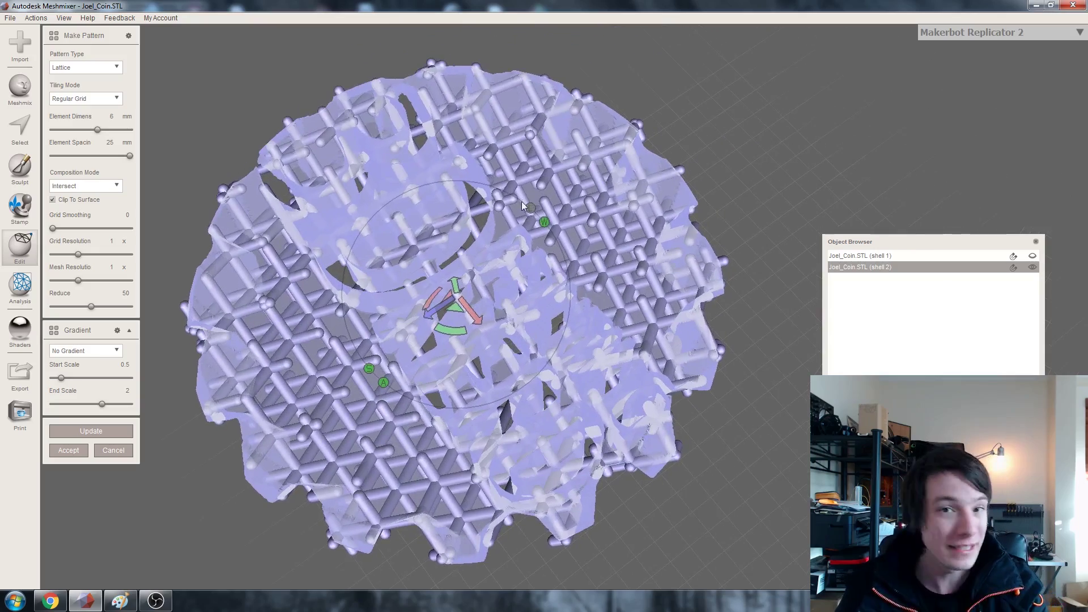
{"action": "right_click_drag", "start_coordinate": [417, 221], "coordinate": [431, 225]}
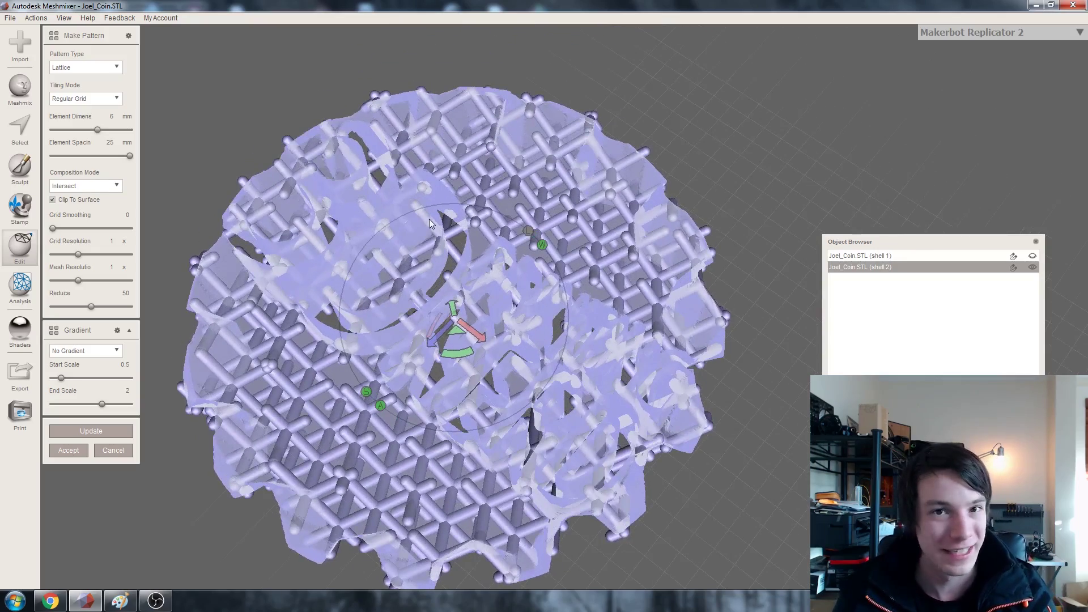
{"action": "right_click_drag", "start_coordinate": [295, 137], "coordinate": [290, 254]}
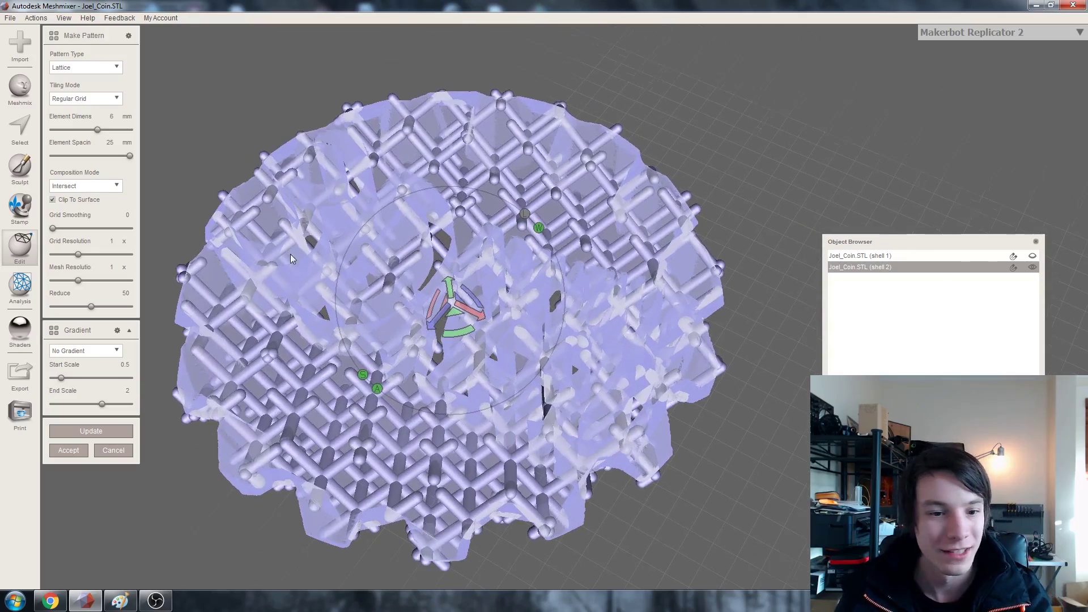
- Set the pattern's composition mode to Subtract, update it and accept the lattice-subtracted inner shell
{"action": "left_click", "coordinate": [81, 187]}
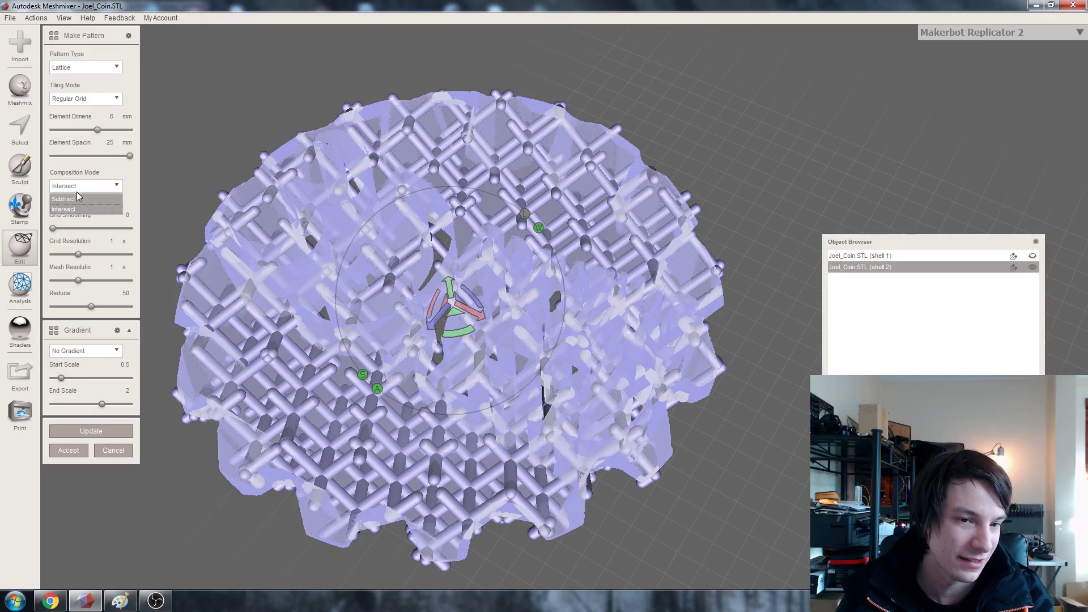
{"action": "left_click", "coordinate": [76, 198]}
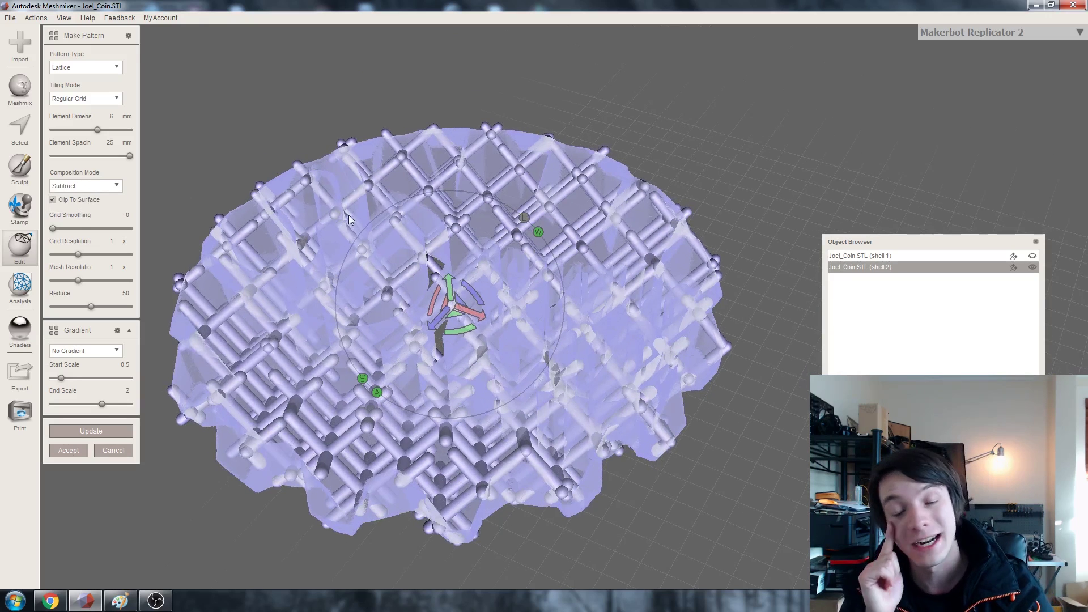
{"action": "left_click", "coordinate": [73, 432]}
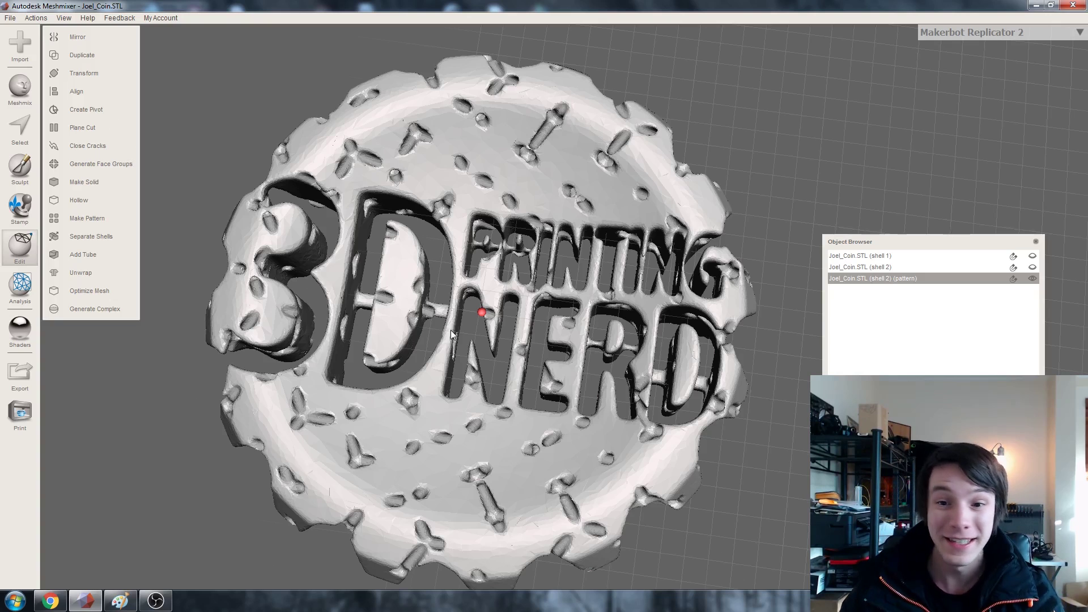
{"action": "right_click_drag", "start_coordinate": [451, 330], "coordinate": [431, 311]}
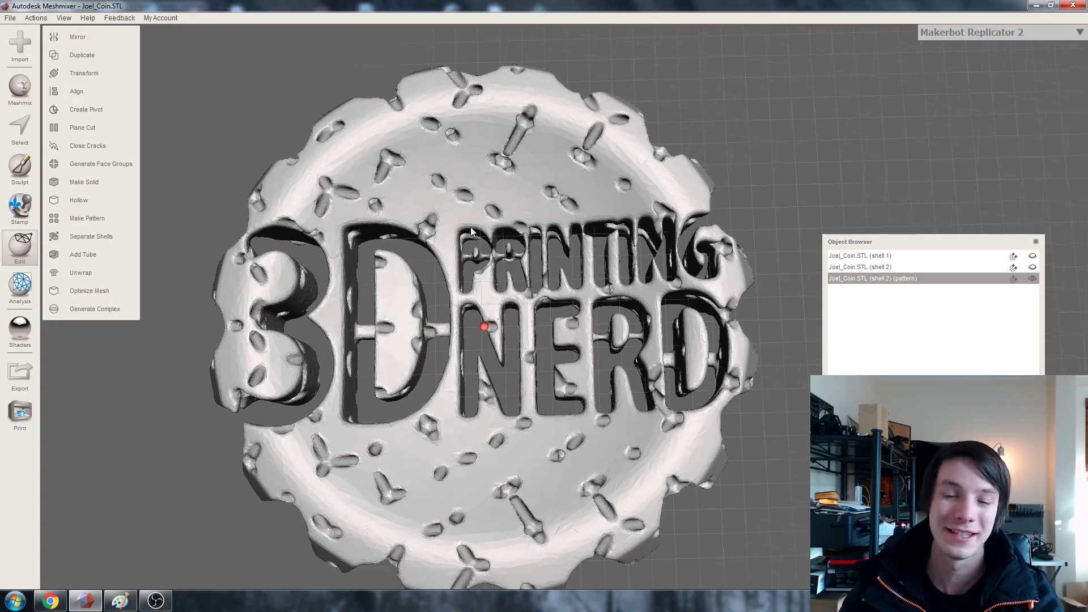
{"action": "right_click_drag", "start_coordinate": [471, 231], "coordinate": [552, 306]}
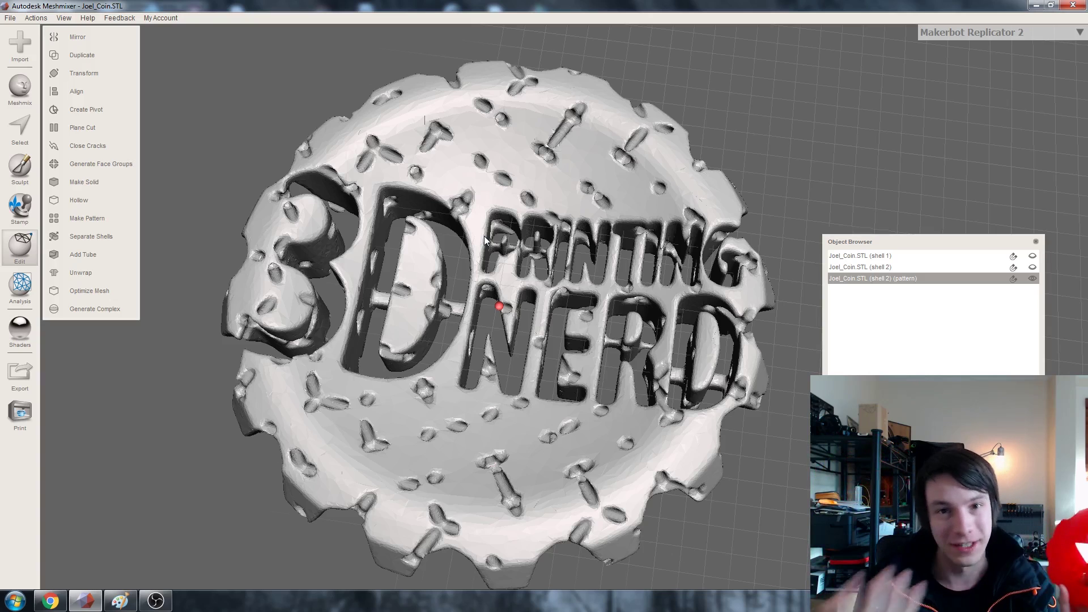
- Select the entire patterned inner shell, flip its normals and clear the selection
{"action": "left_click", "coordinate": [20, 128]}
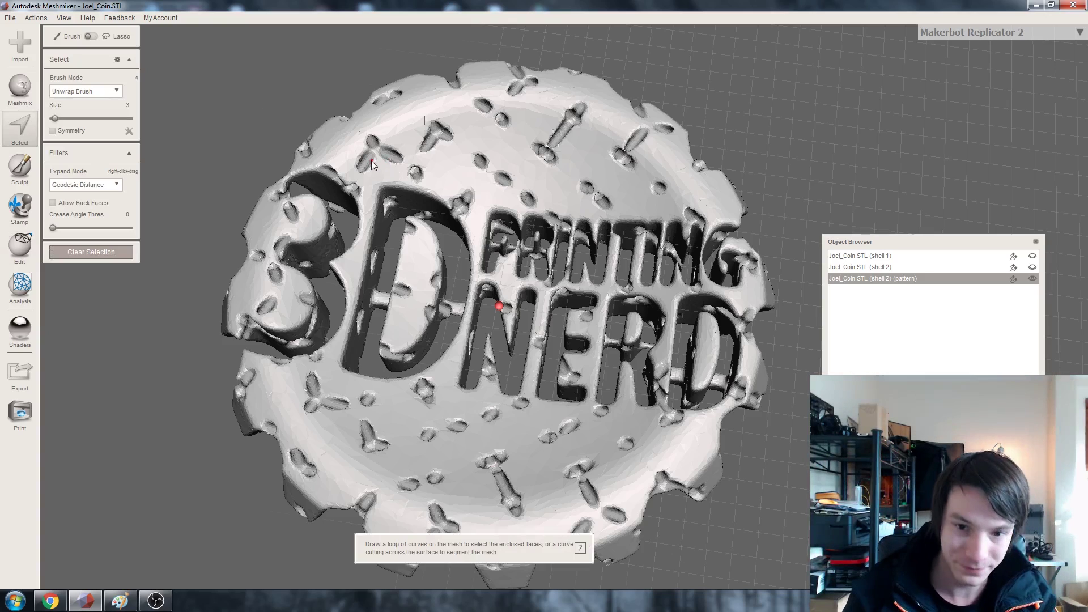
{"action": "key", "text": "ctrl+a"}
{"action": "mouse_move", "coordinate": [63, 43]}
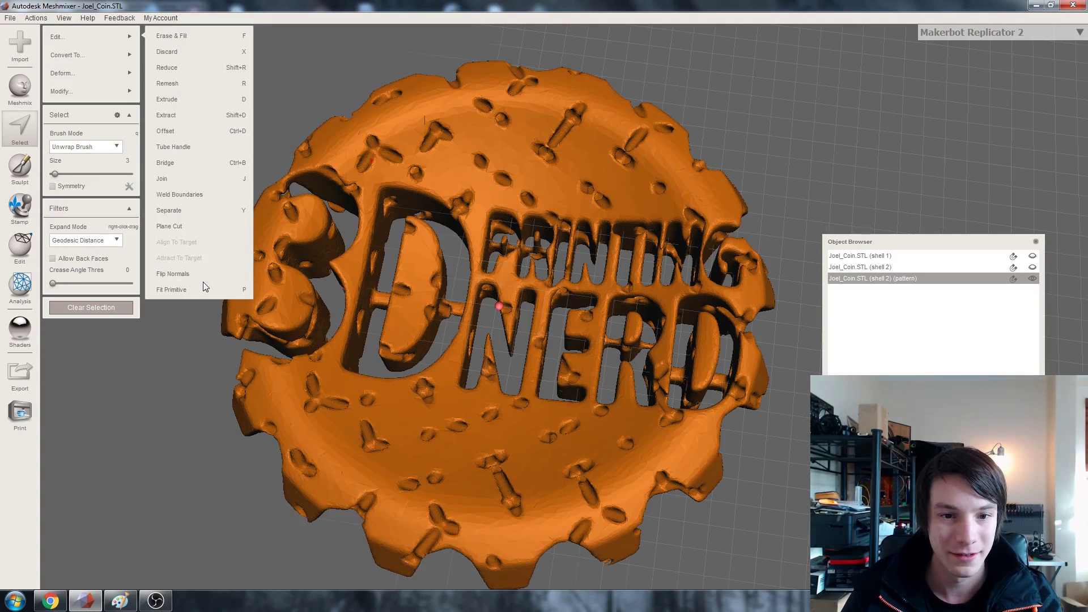
{"action": "key", "text": "Escape"}
{"action": "right_click_drag", "start_coordinate": [331, 363], "coordinate": [524, 354]}
- Show shell 1 again and combine it with the patterned shell 2 into one object
{"action": "left_click", "coordinate": [1031, 256]}
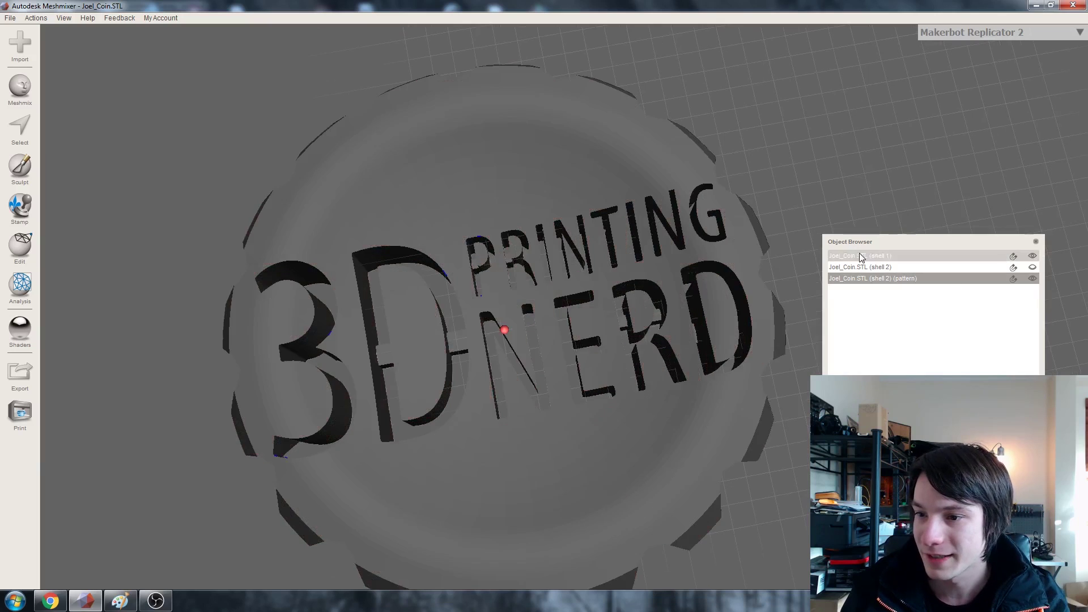
{"action": "left_click", "coordinate": [859, 255]}
{"action": "right_click_drag", "start_coordinate": [583, 312], "coordinate": [781, 266]}
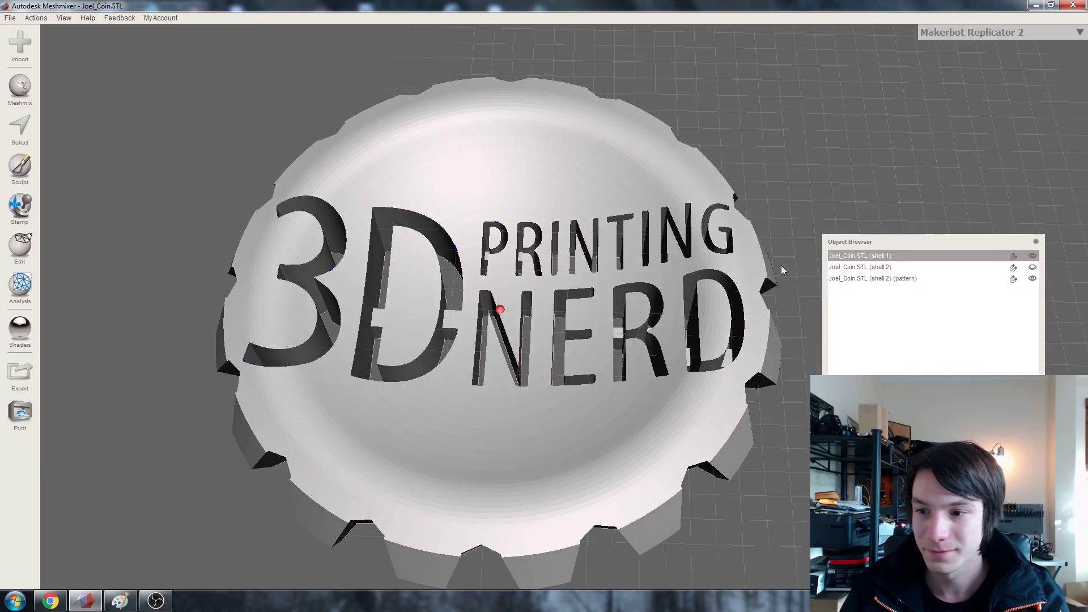
{"action": "left_click", "coordinate": [870, 279], "text": "shift"}
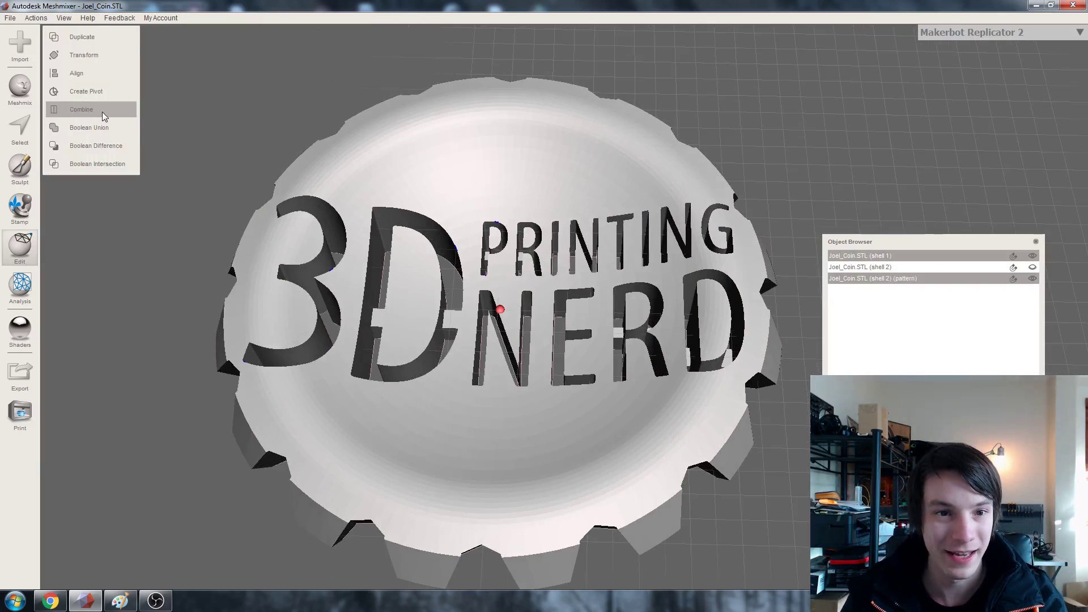
{"action": "left_click", "coordinate": [83, 99]}
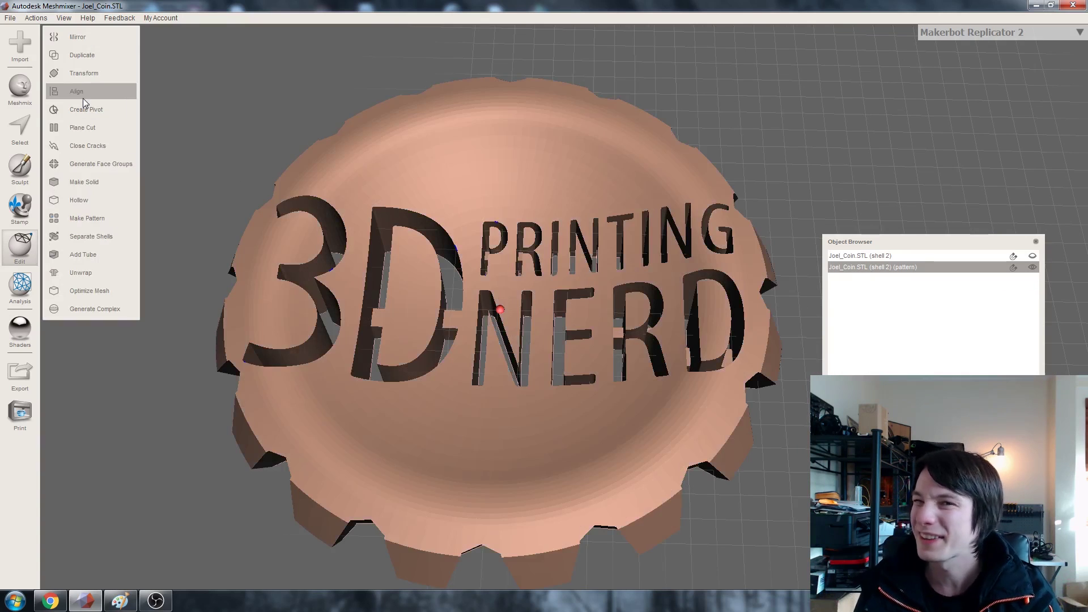
- Apply a different shader to the combined coin and cut it with a plane to expose the internal lattice
{"action": "right_click_drag", "start_coordinate": [272, 170], "coordinate": [314, 214]}
{"action": "scroll", "coordinate": [314, 214], "scroll_direction": "down", "scroll_amount": 2}
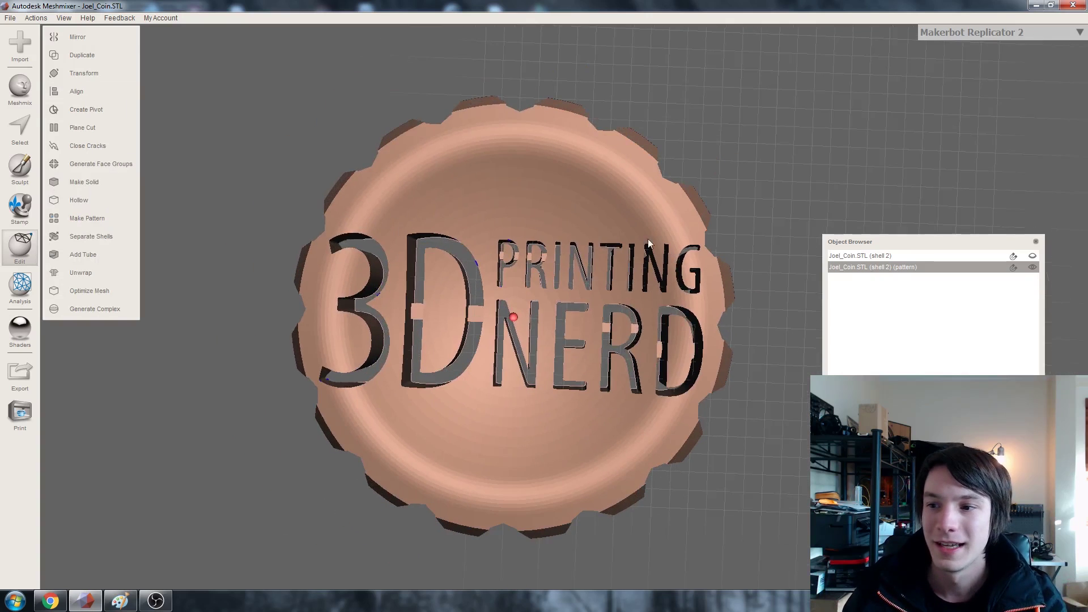
{"action": "right_click_drag", "start_coordinate": [510, 249], "coordinate": [385, 249]}
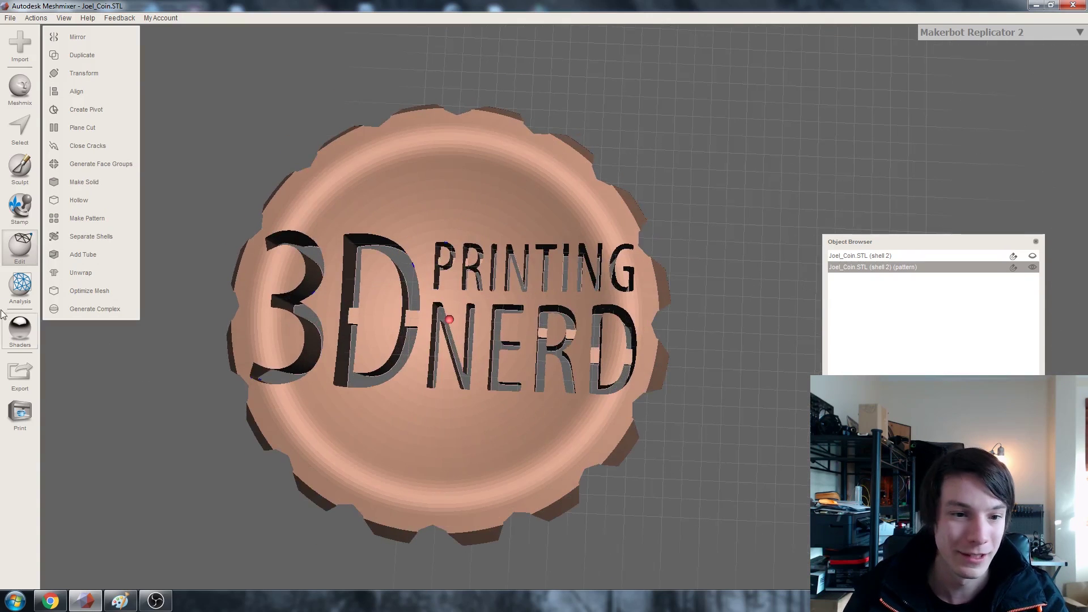
{"action": "left_click", "coordinate": [19, 327]}
{"action": "left_click_drag", "start_coordinate": [142, 374], "coordinate": [383, 410]}
{"action": "left_click_drag", "start_coordinate": [227, 329], "coordinate": [403, 451]}
{"action": "right_click_drag", "start_coordinate": [404, 452], "coordinate": [470, 297]}
{"action": "scroll", "coordinate": [375, 417], "scroll_direction": "up", "scroll_amount": 2}
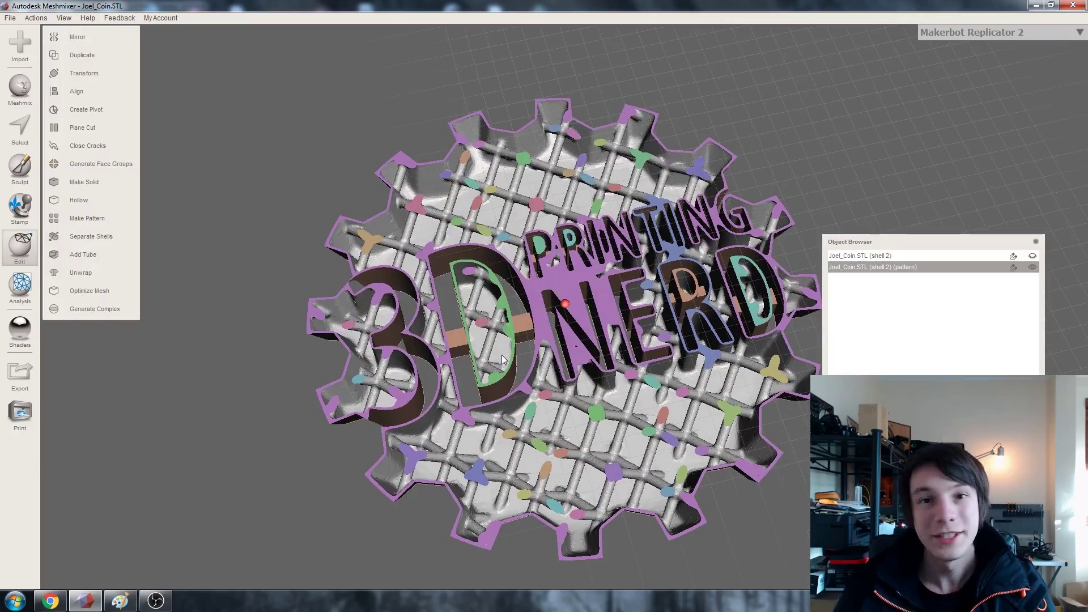
- Examine the lattice bars, thin outer walls and lettering in the cut-open coin from several angles and distances
{"action": "middle_click_drag", "start_coordinate": [588, 348], "coordinate": [477, 305]}
{"action": "right_click_drag", "start_coordinate": [477, 305], "coordinate": [479, 357]}
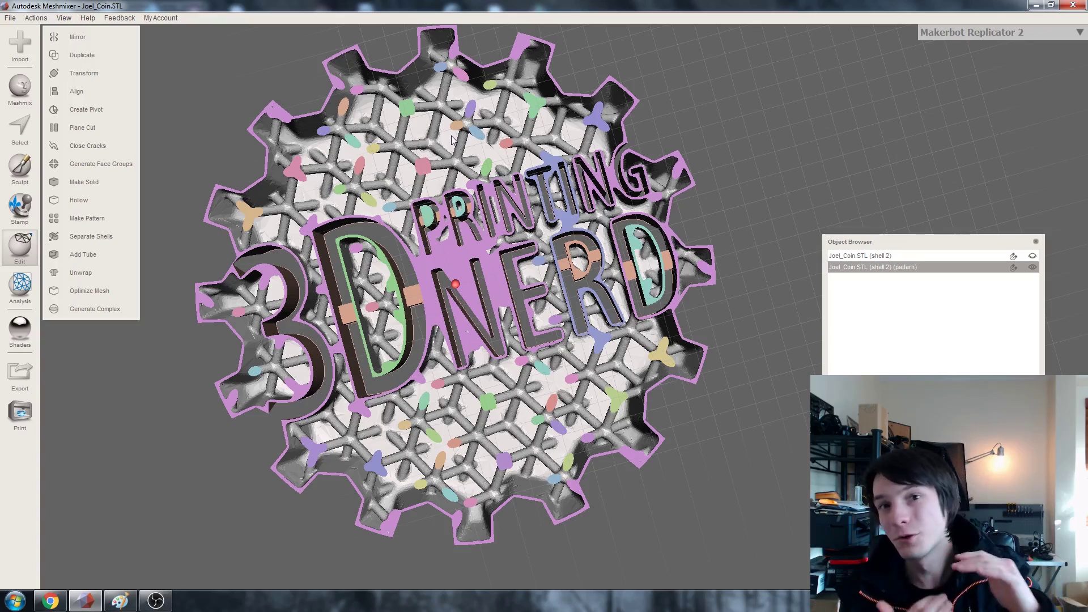
{"action": "right_click_drag", "start_coordinate": [452, 143], "coordinate": [377, 255]}
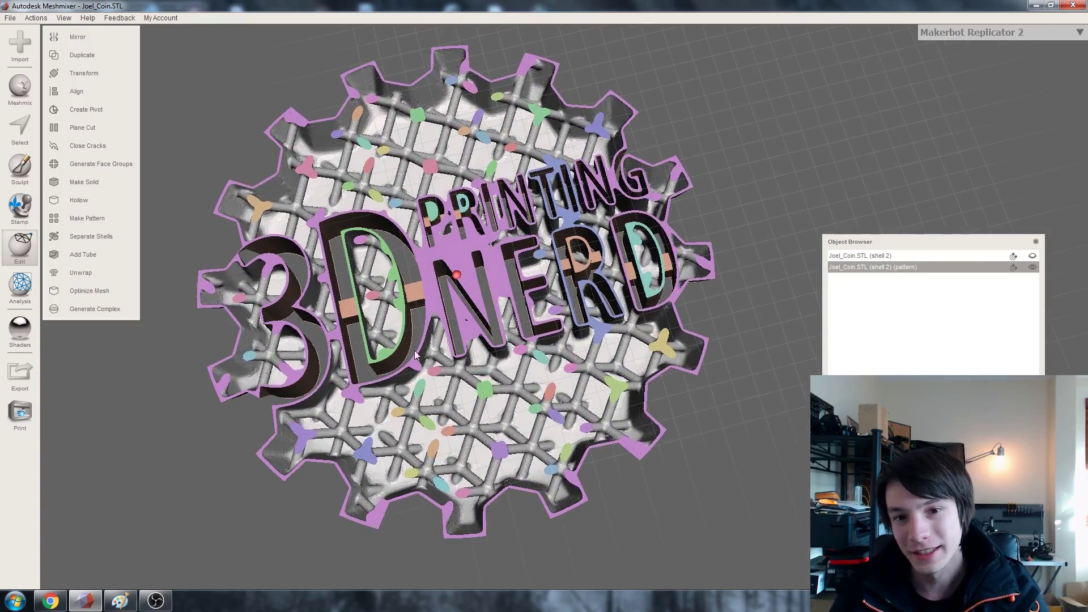
{"action": "scroll", "coordinate": [371, 286], "scroll_direction": "up", "scroll_amount": 5}
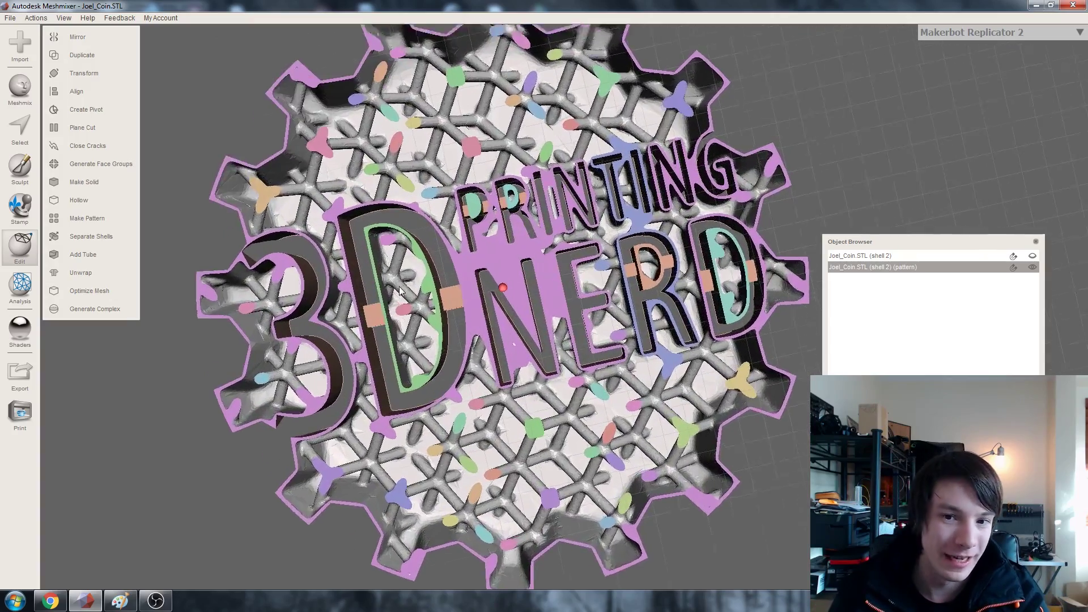
{"action": "scroll", "coordinate": [395, 293], "scroll_direction": "up", "scroll_amount": 2}
{"action": "right_click_drag", "start_coordinate": [393, 293], "coordinate": [426, 323]}
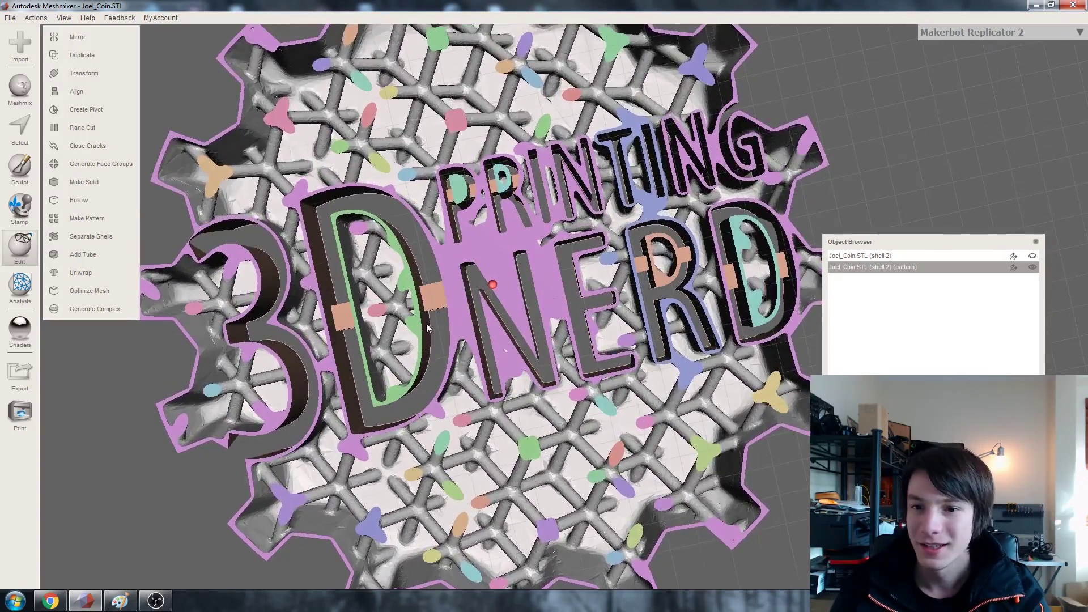
{"action": "middle_click_drag", "start_coordinate": [426, 323], "coordinate": [456, 301]}
{"action": "scroll", "coordinate": [456, 301], "scroll_direction": "down", "scroll_amount": 5}
{"action": "right_click_drag", "start_coordinate": [536, 229], "coordinate": [537, 278]}
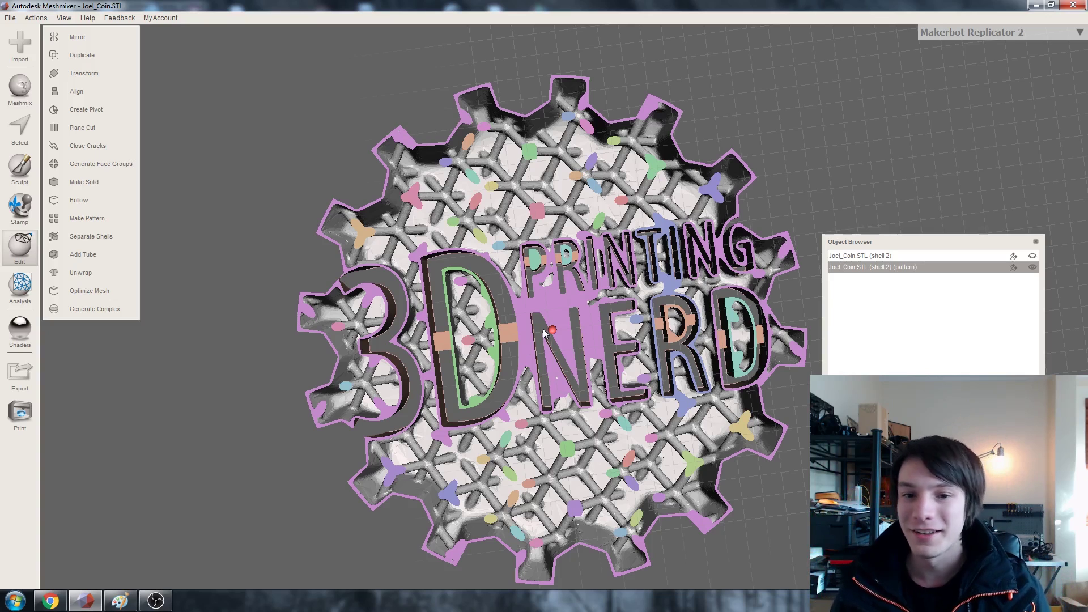
{"action": "right_click_drag", "start_coordinate": [544, 333], "coordinate": [419, 322]}
{"action": "scroll", "coordinate": [478, 422], "scroll_direction": "down", "scroll_amount": 1}
{"action": "right_click_drag", "start_coordinate": [479, 422], "coordinate": [575, 357]}
{"action": "scroll", "coordinate": [575, 356], "scroll_direction": "up", "scroll_amount": 1}
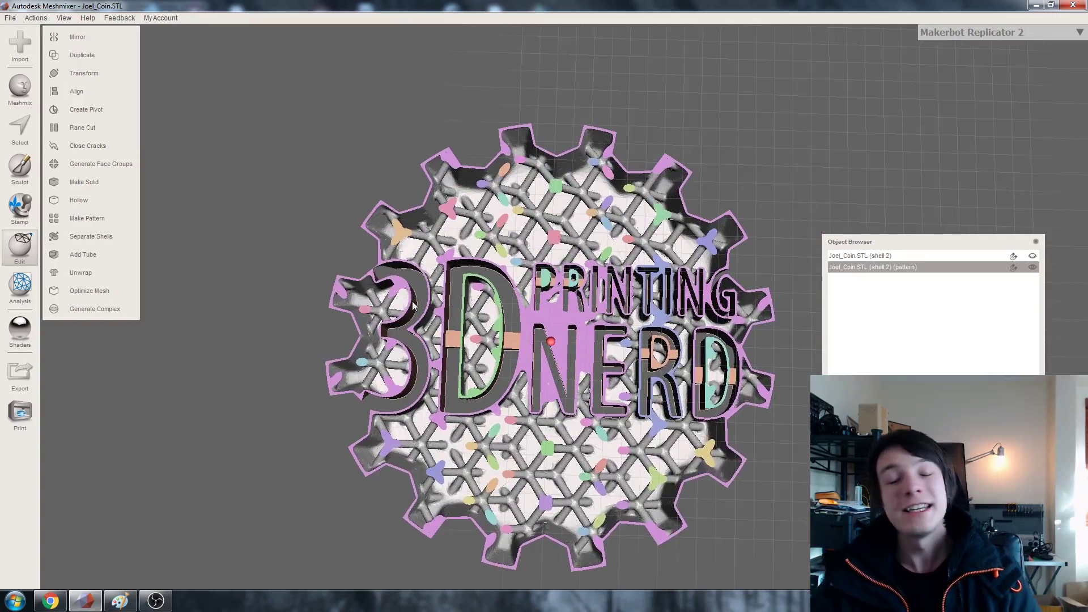
{"action": "middle_click_drag", "start_coordinate": [574, 357], "coordinate": [484, 262]}
{"action": "scroll", "coordinate": [532, 281], "scroll_direction": "down", "scroll_amount": 1}
{"action": "scroll", "coordinate": [533, 285], "scroll_direction": "up", "scroll_amount": 2}
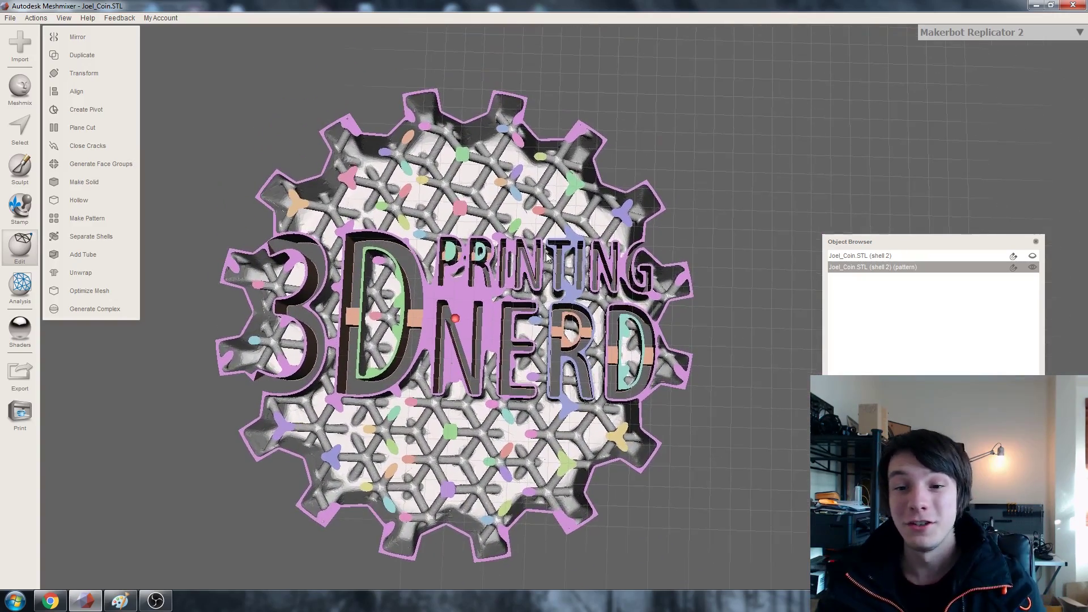